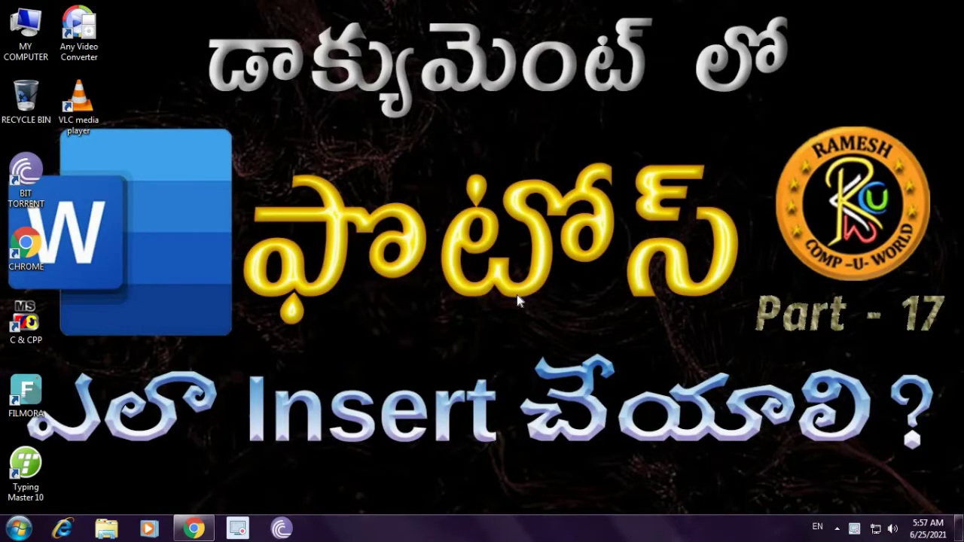
Step: Launch Word 2013 from the Start menu's Microsoft Office 2013 program group
click(15, 529)
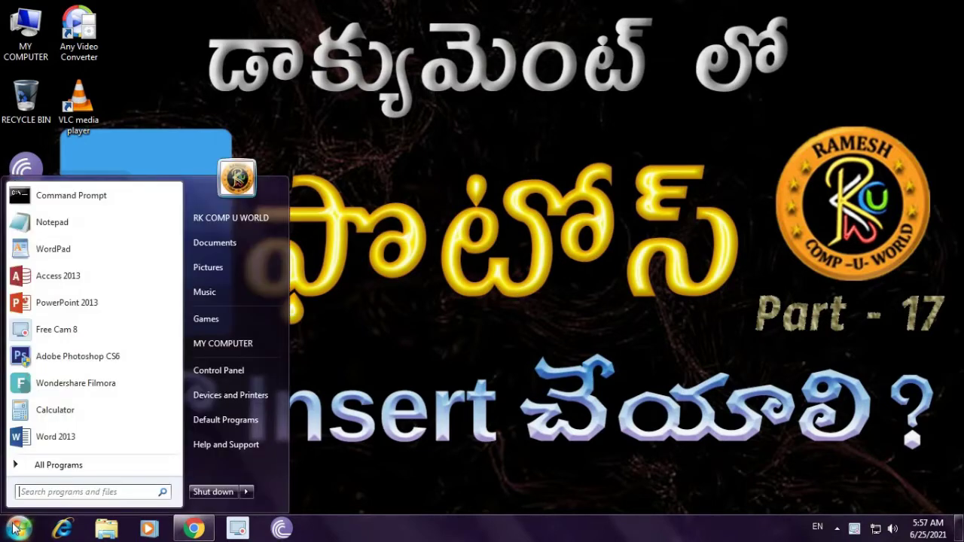
click(64, 473)
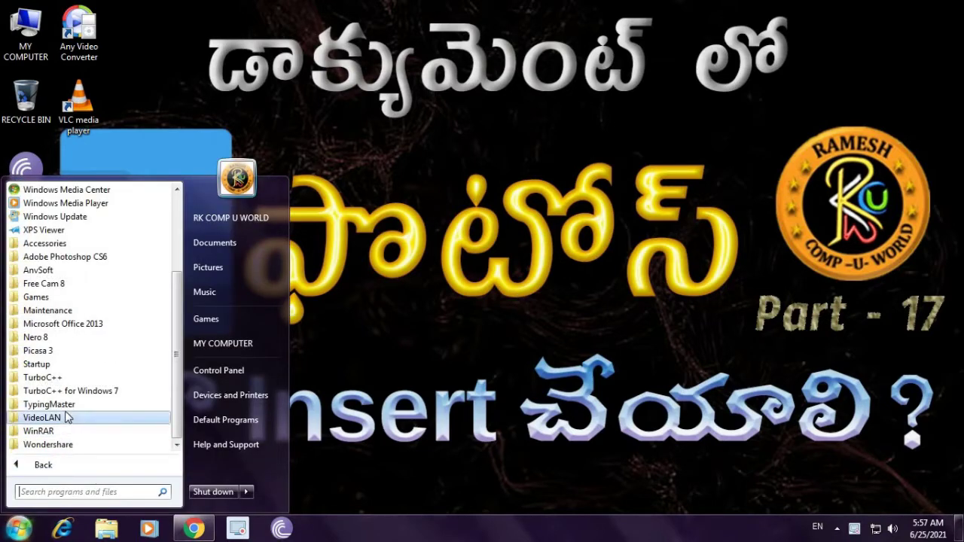
click(105, 324)
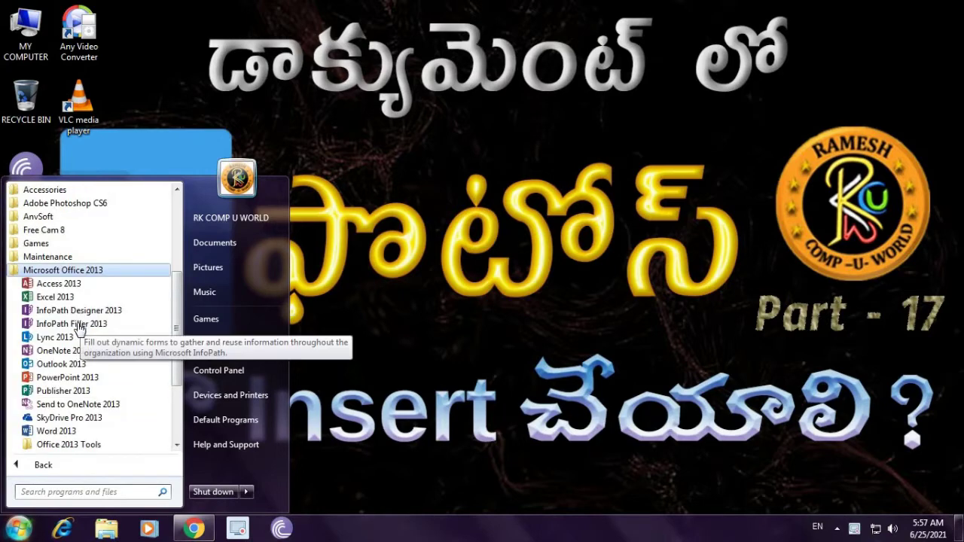
click(56, 432)
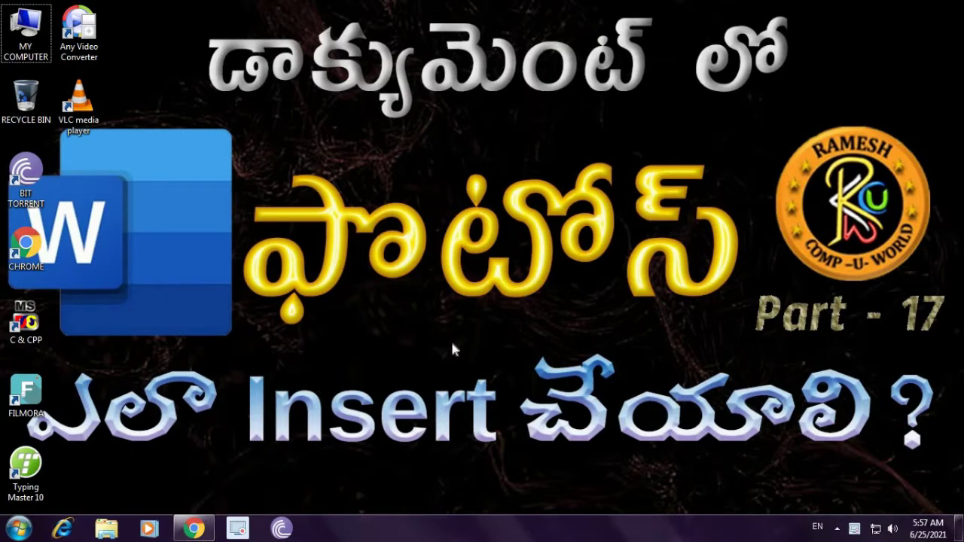
Step: Start Word again from the Run box with the WINWORD command
key(super+r)
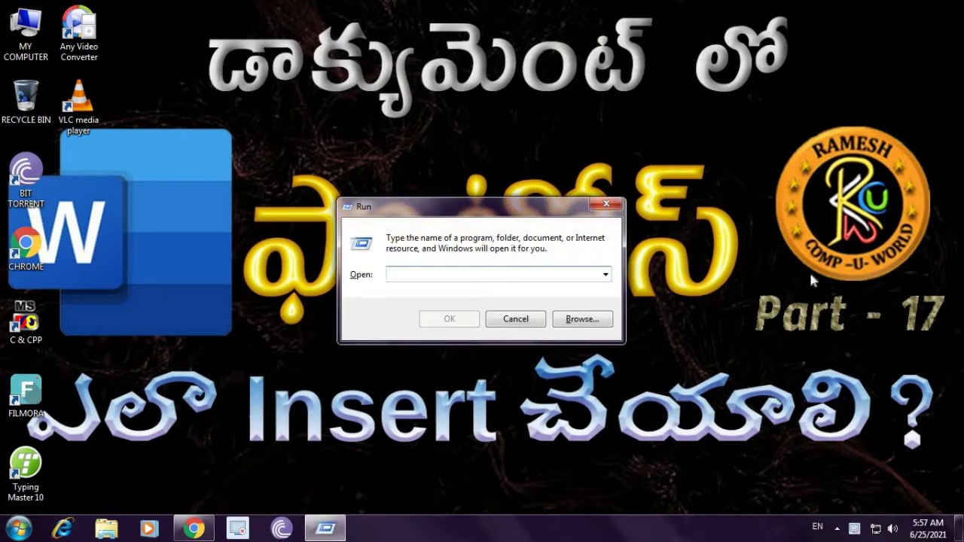
text(WINWORD)
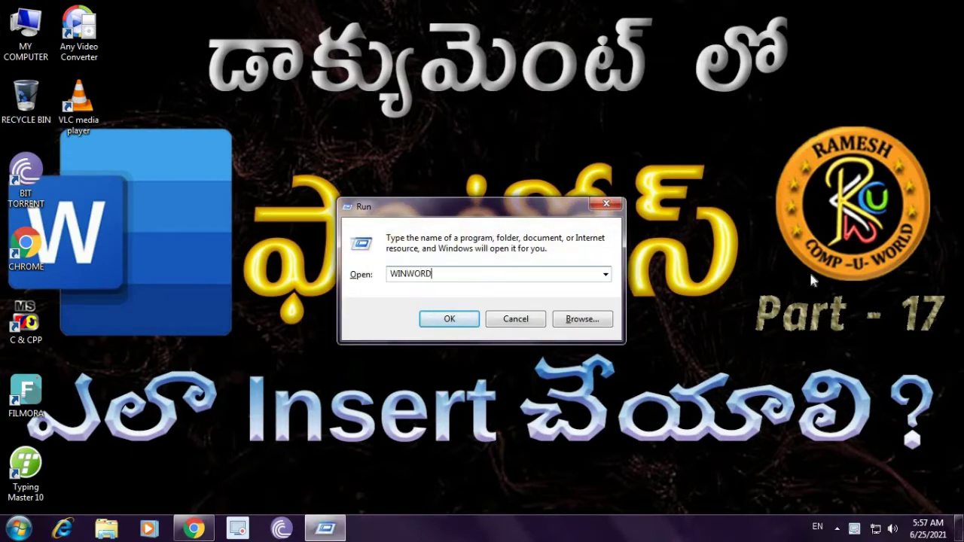
key(Return)
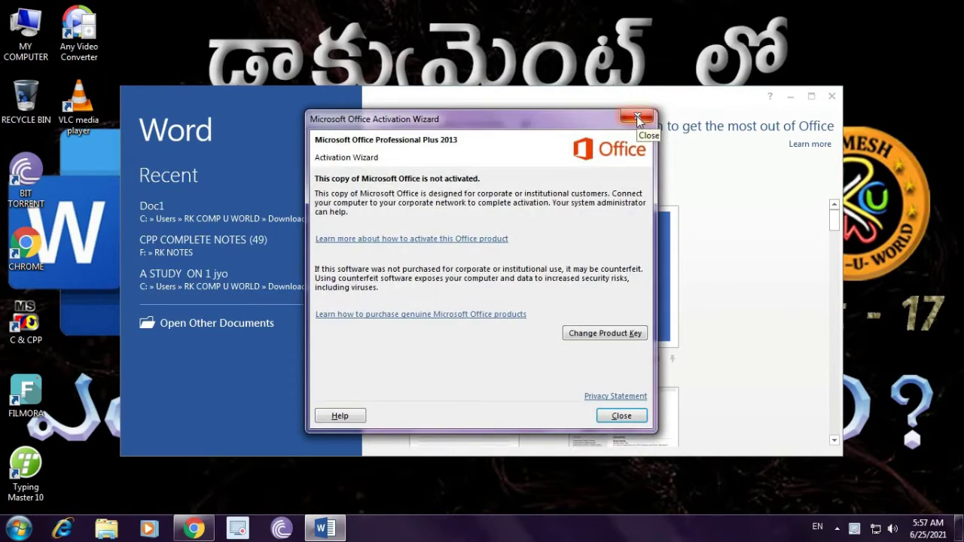
Step: Dismiss the activation notice, create a maximized blank document, and show the INSERT options
click(637, 119)
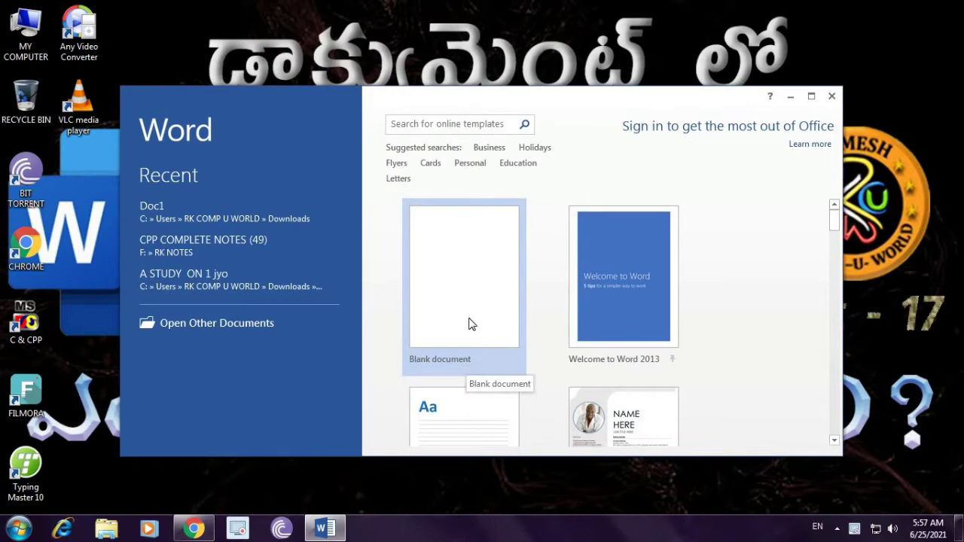
click(469, 324)
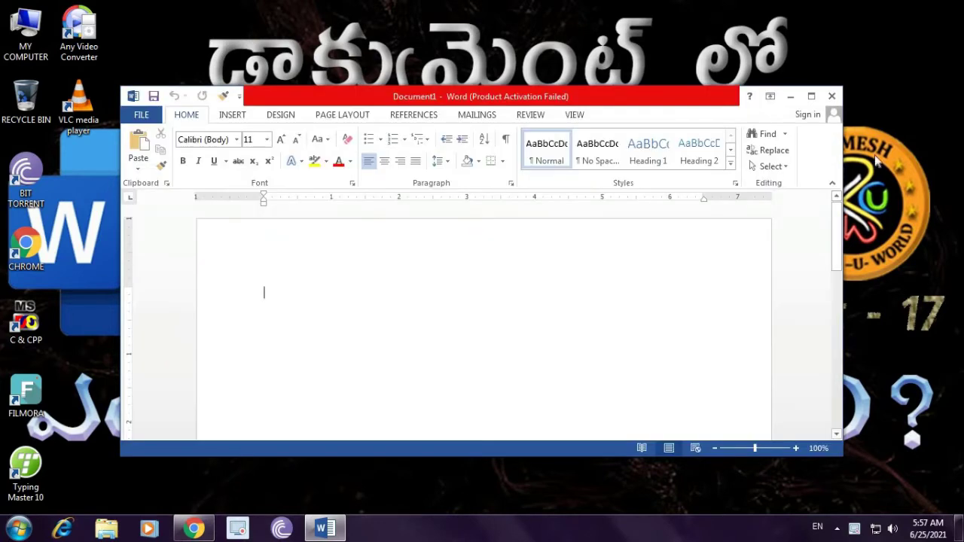
click(812, 96)
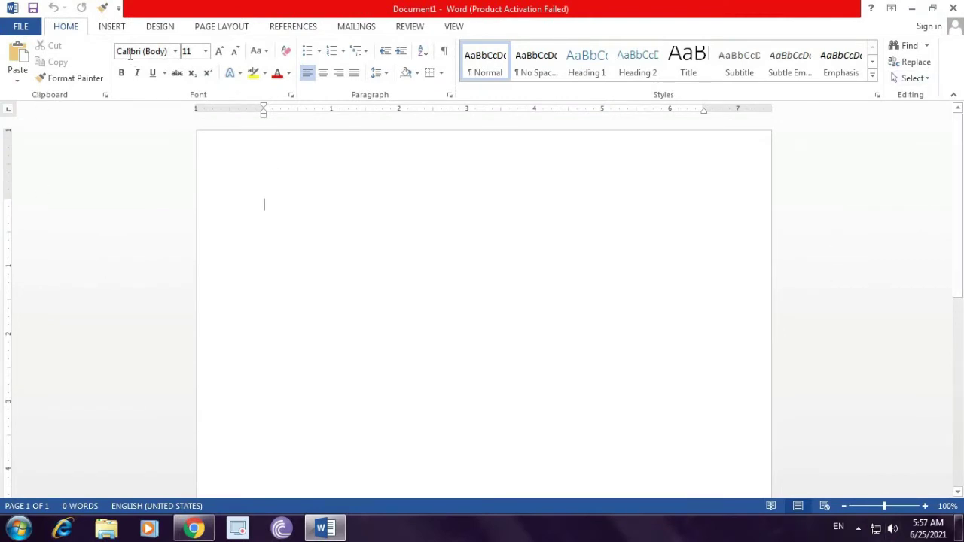
click(111, 29)
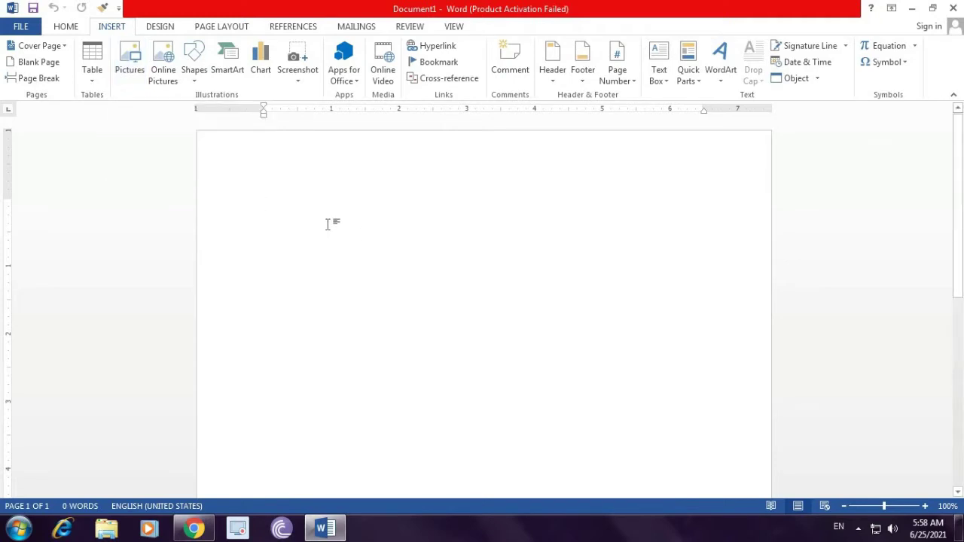
Step: Insert image 2 from drive F: onto the blank page
click(130, 66)
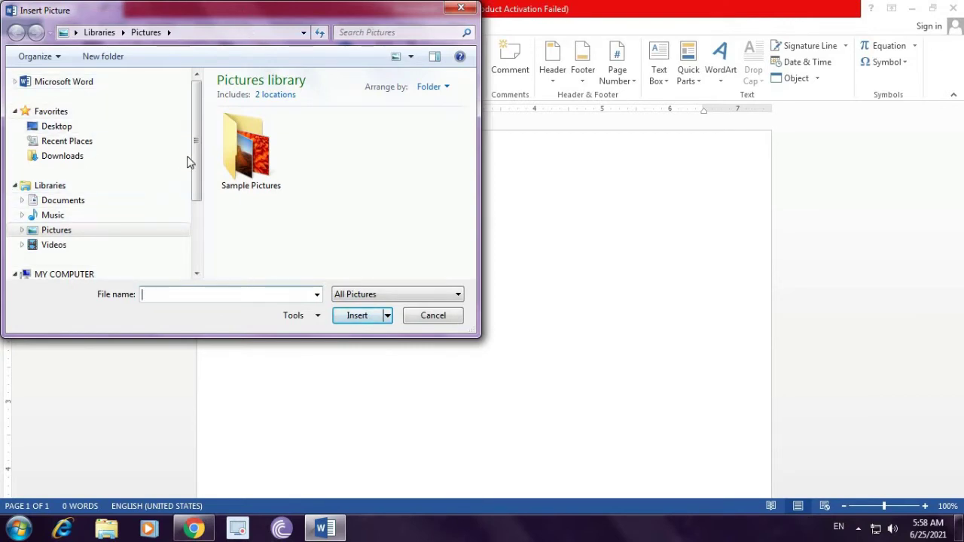
scroll(197, 145, down, 2)
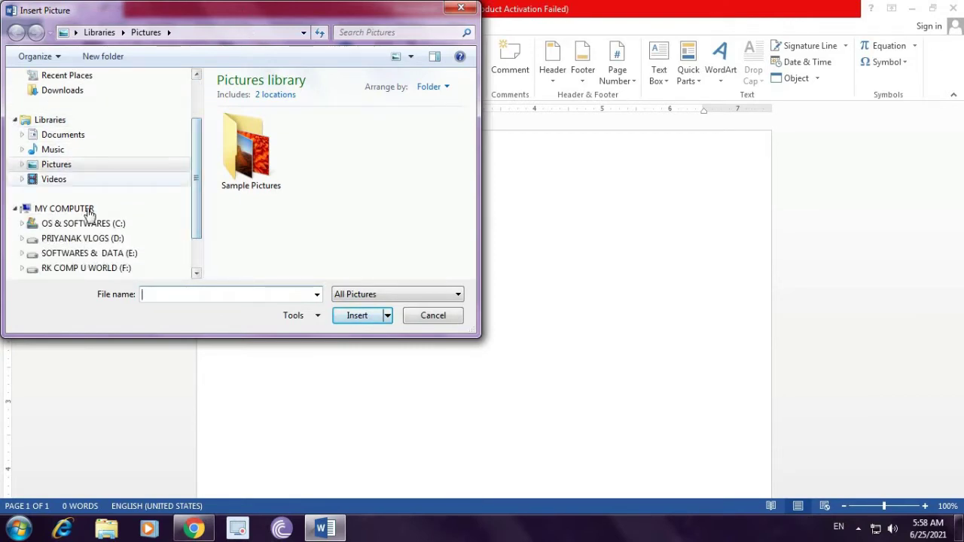
click(78, 269)
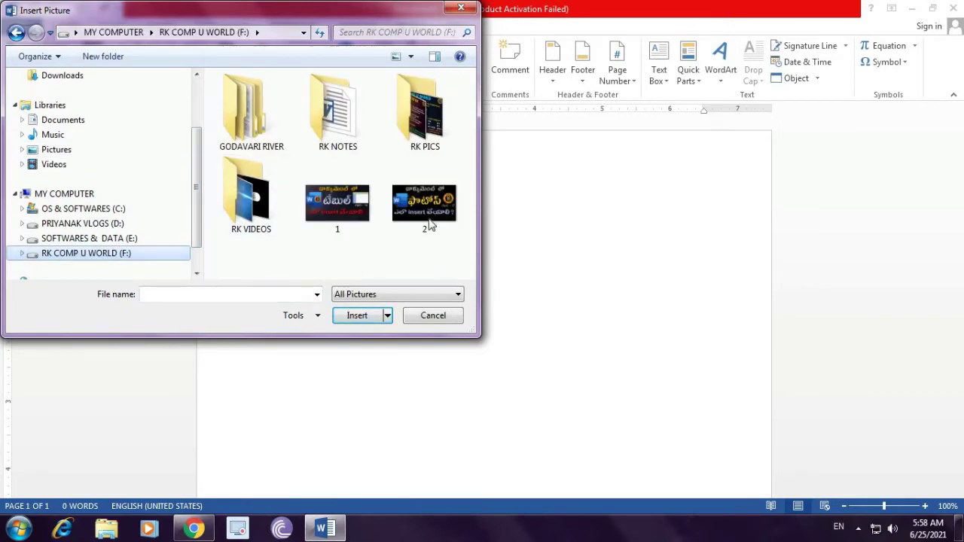
click(422, 215)
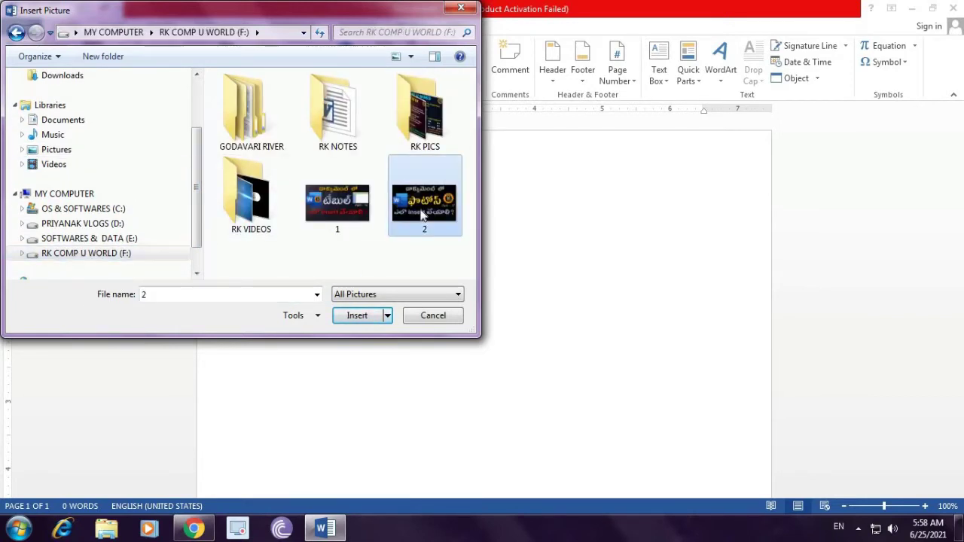
click(356, 321)
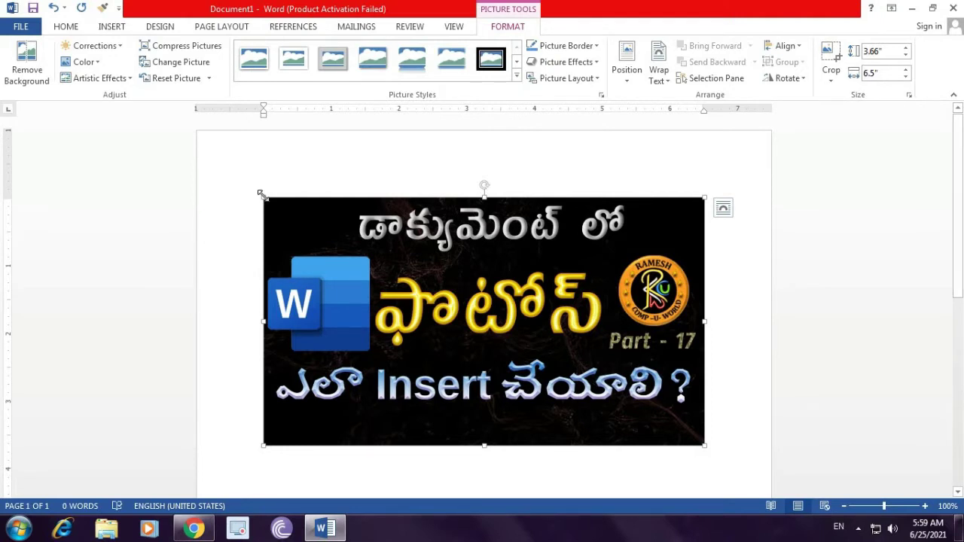
Step: Shrink the picture proportionally to 3.08" by 5.47", undoing trial width and height drags
drag(260, 194, 298, 218)
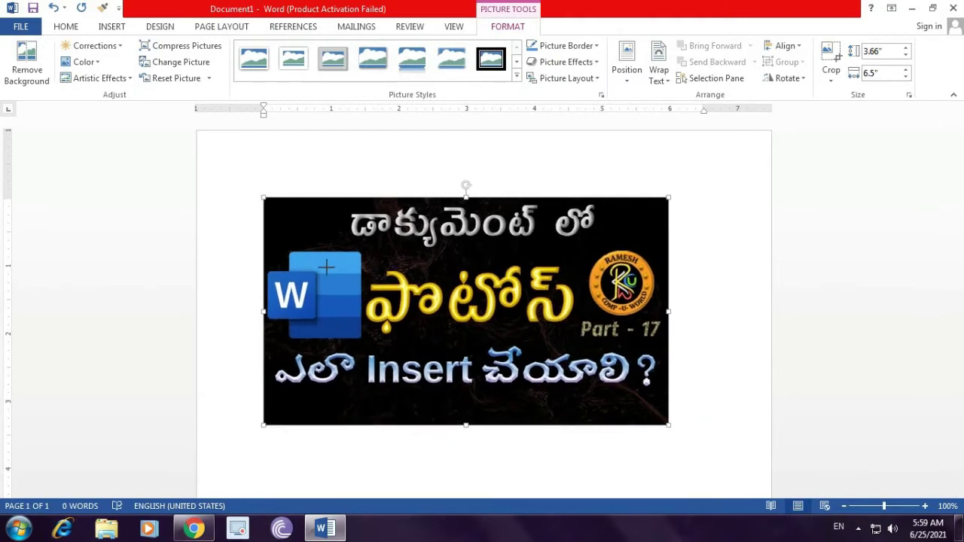
mouse_move(326, 267)
mouse_down()
mouse_move(439, 348)
mouse_move(331, 236)
mouse_up()
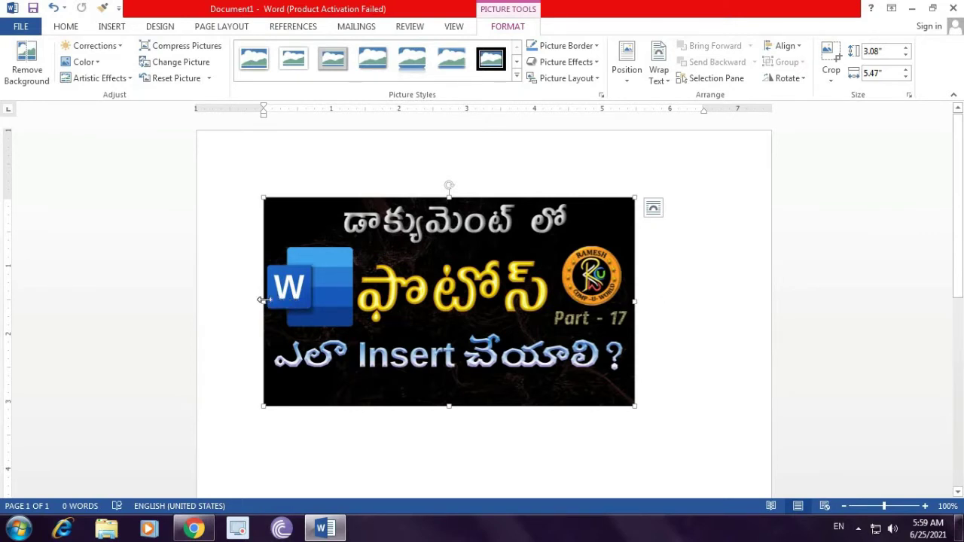
drag(262, 301, 317, 301)
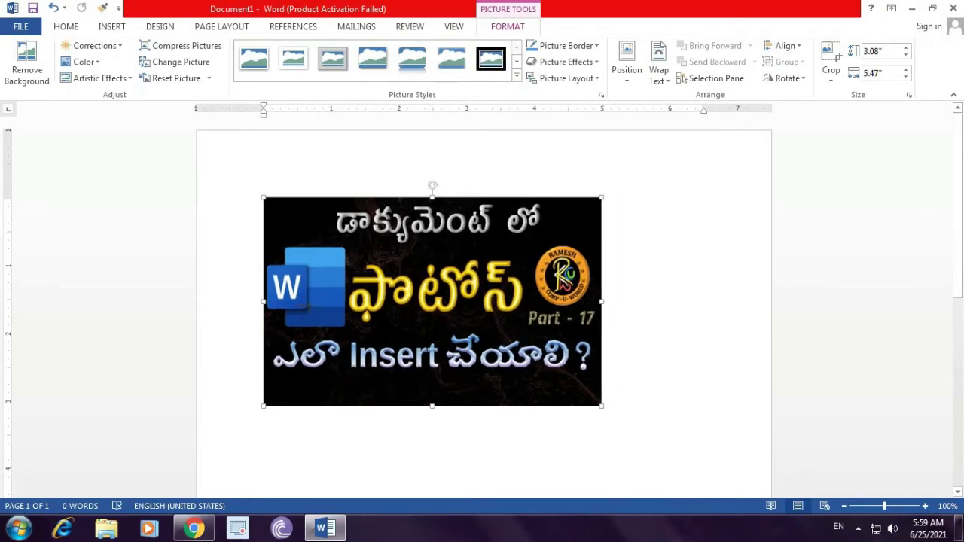
drag(580, 301, 517, 300)
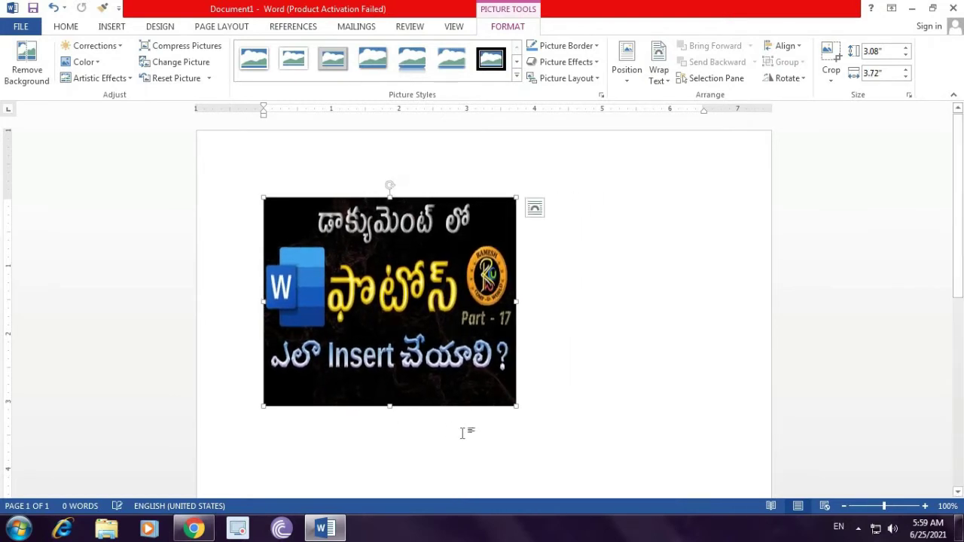
key(ctrl+z)
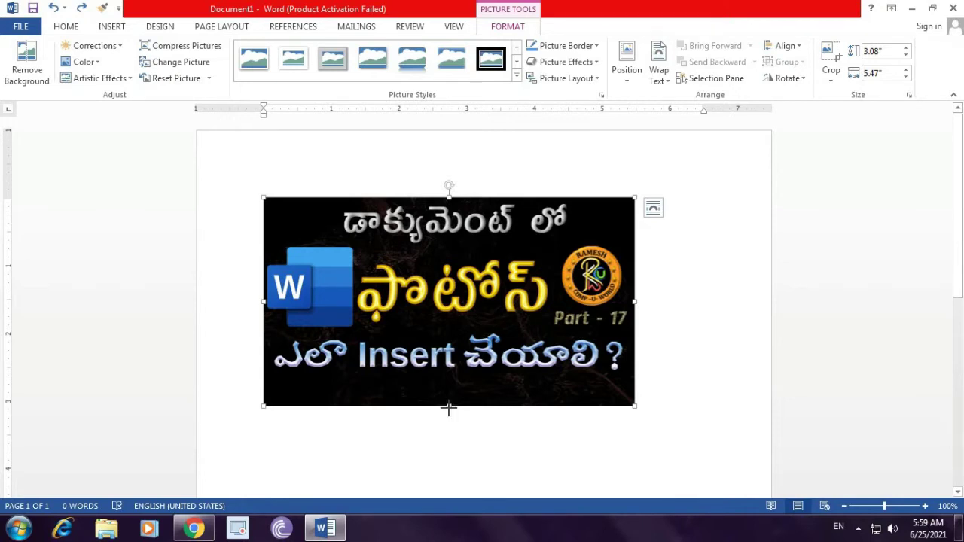
mouse_move(448, 407)
mouse_down()
mouse_move(455, 323)
mouse_move(452, 373)
mouse_up()
key(ctrl+z)
mouse_move(447, 185)
mouse_down()
mouse_move(428, 199)
mouse_move(476, 181)
mouse_move(435, 175)
mouse_up()
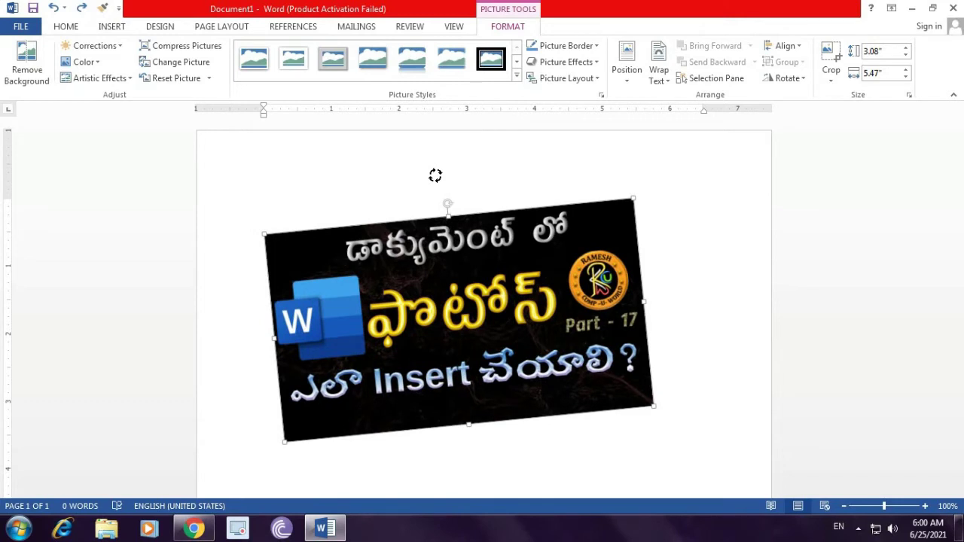
drag(435, 175, 435, 180)
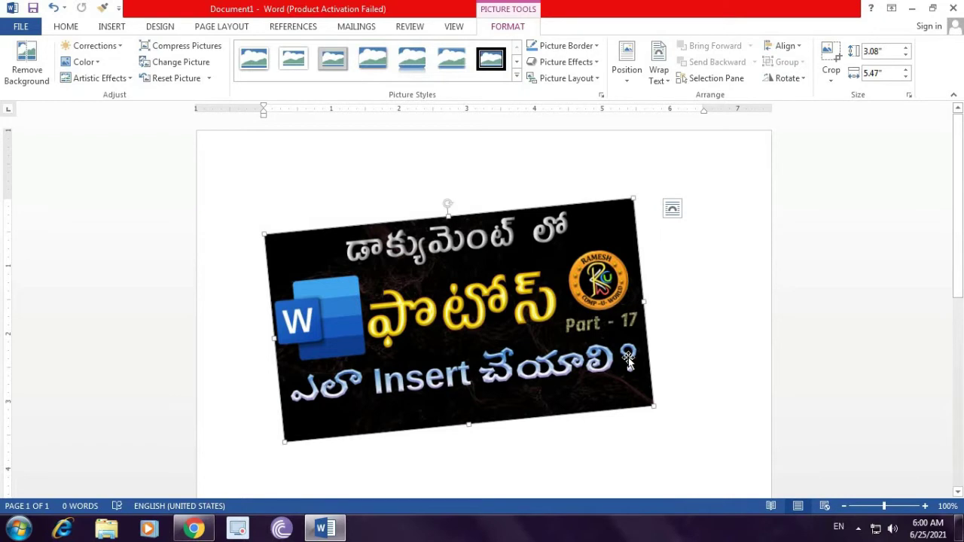
key(Delete)
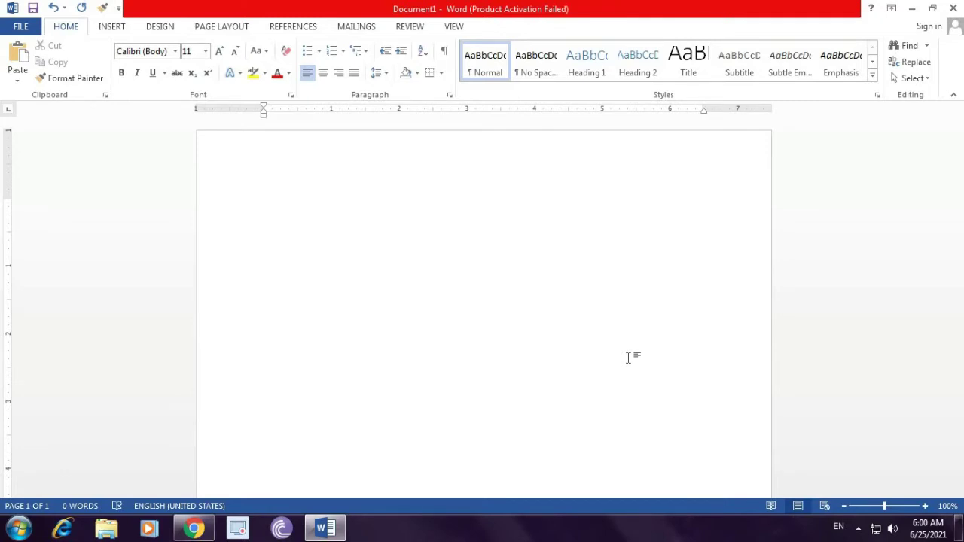
key(ctrl+z)
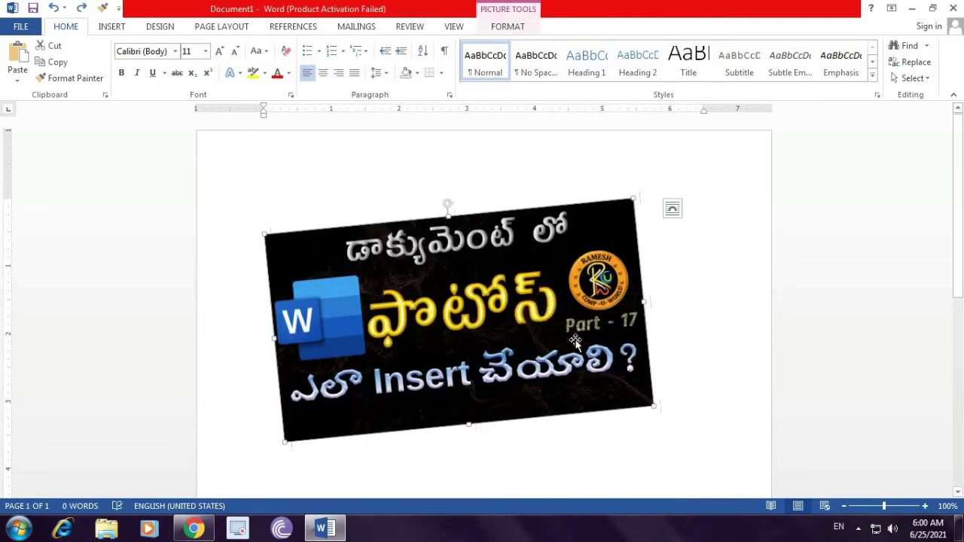
click(495, 28)
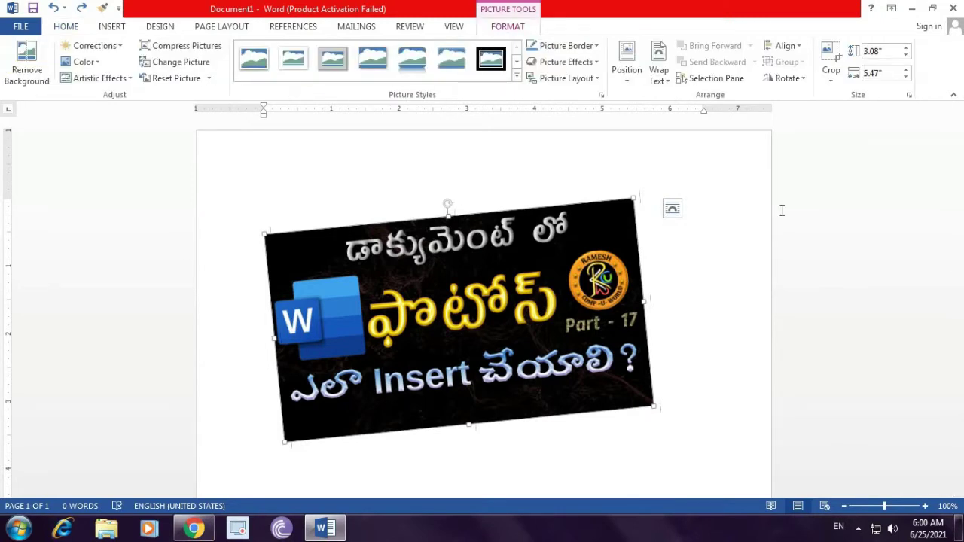
click(293, 58)
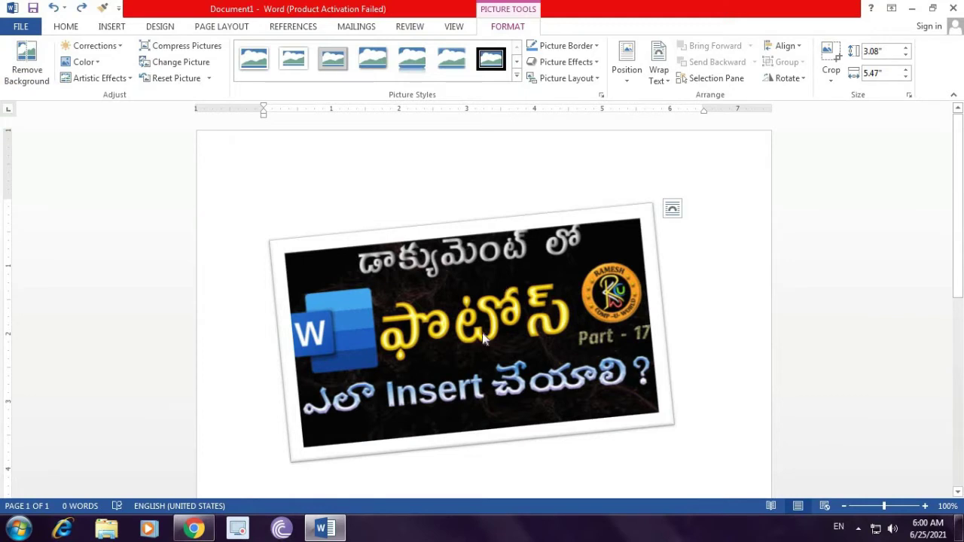
key(ctrl+z)
key(ctrl+z)
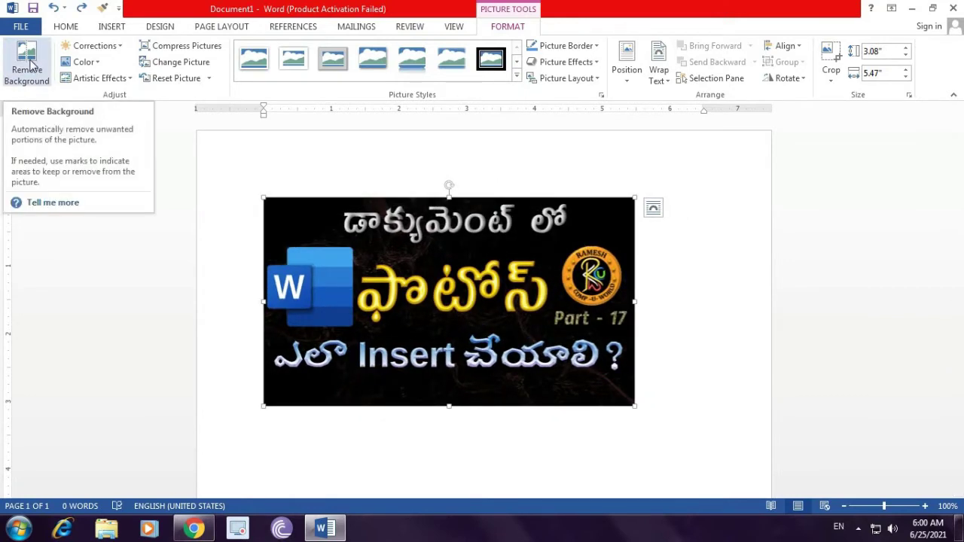
Step: Try removing the picture's background, then undo and discard all changes to keep it
click(29, 64)
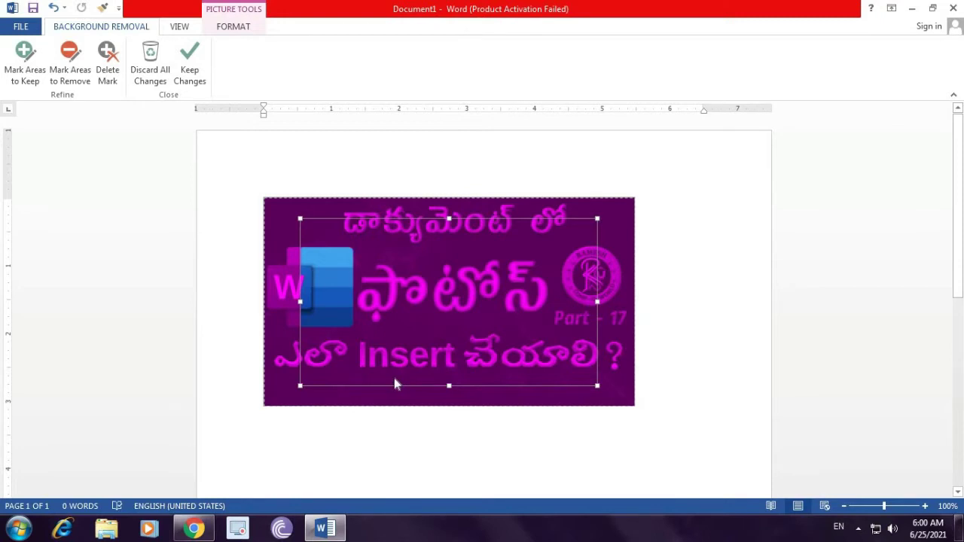
click(195, 71)
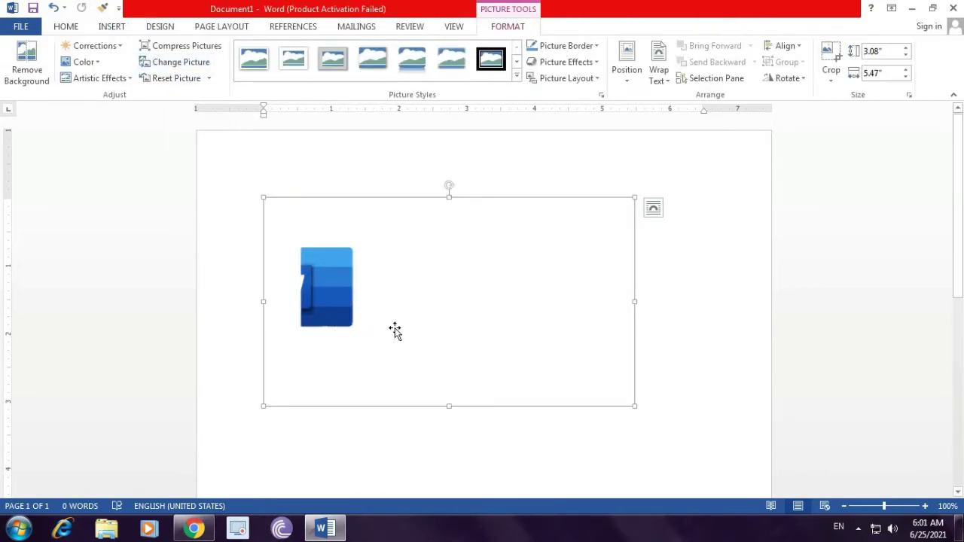
click(669, 150)
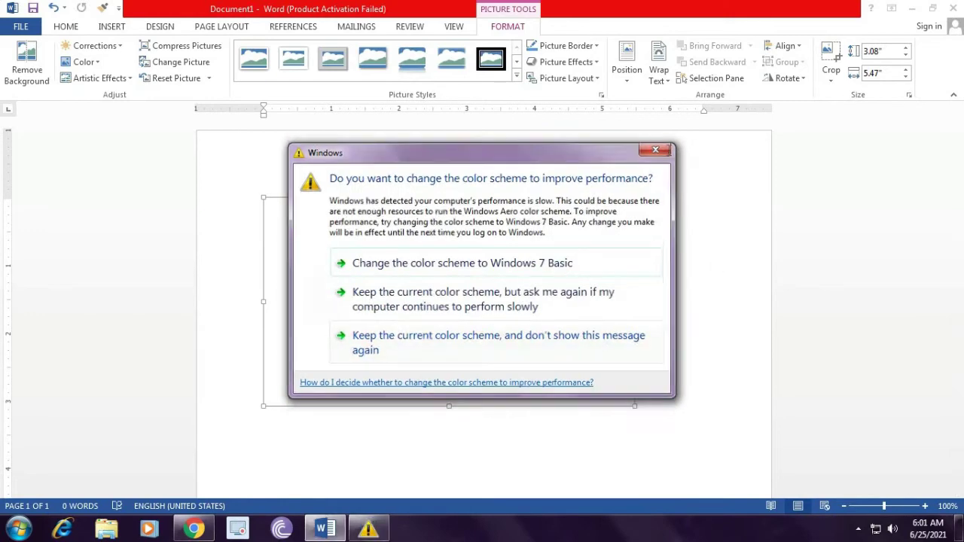
key(ctrl+z)
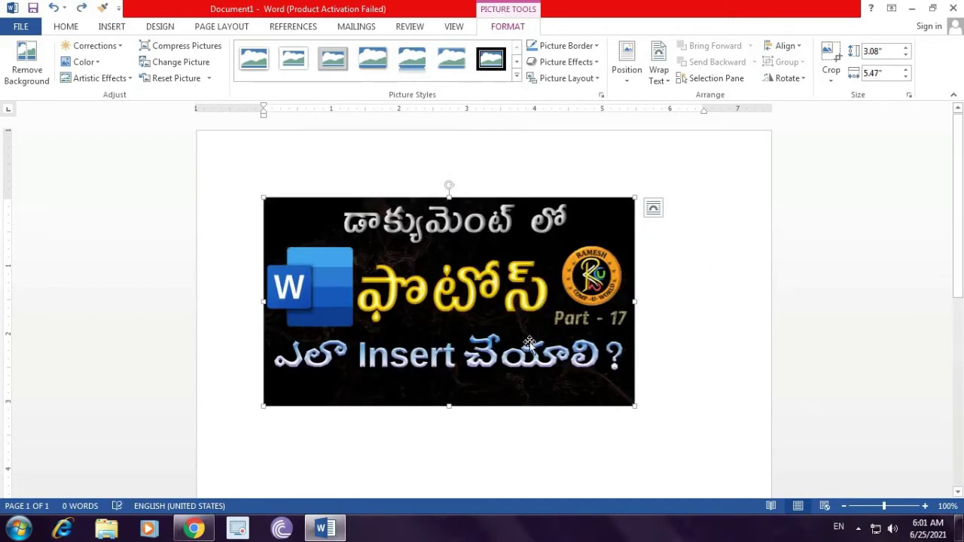
click(27, 75)
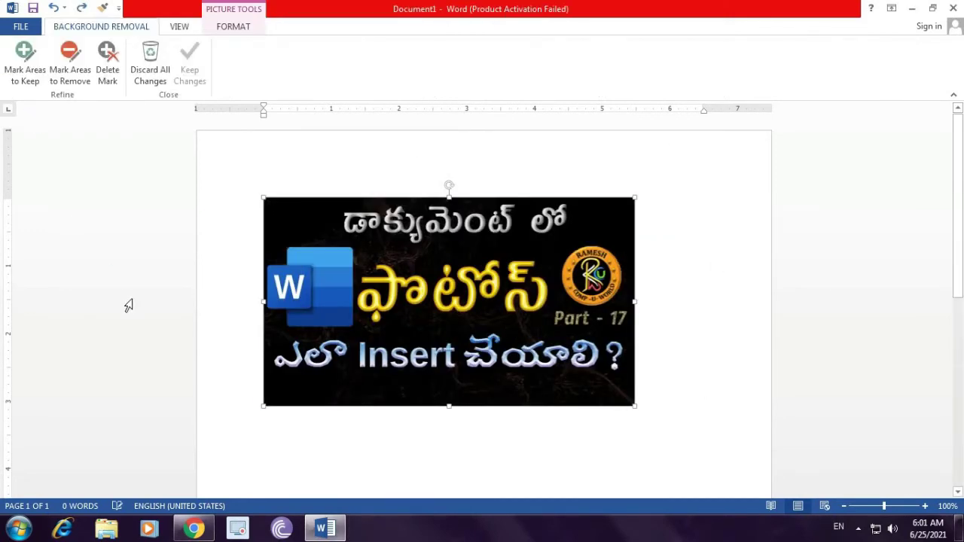
click(159, 83)
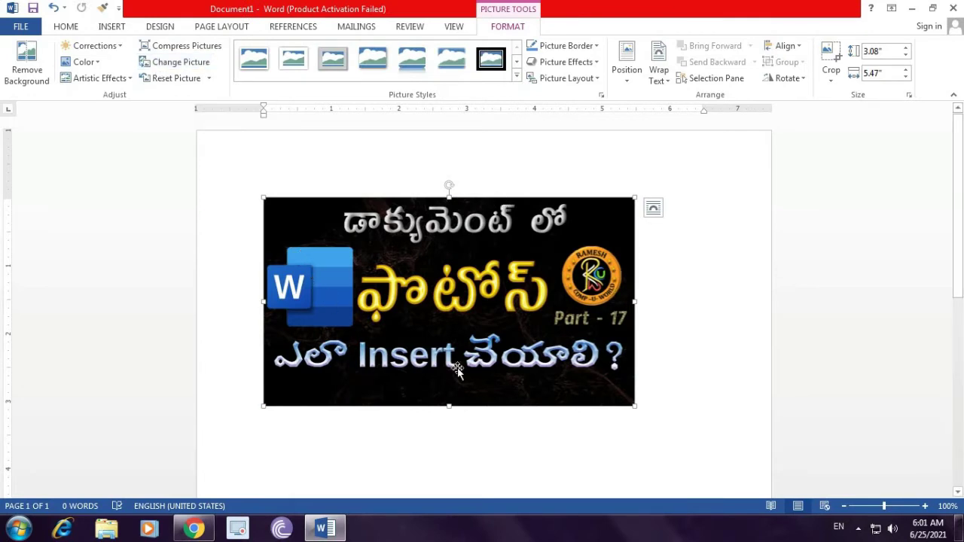
Step: Try darker and brighter brightness/contrast correction presets on the picture
click(119, 47)
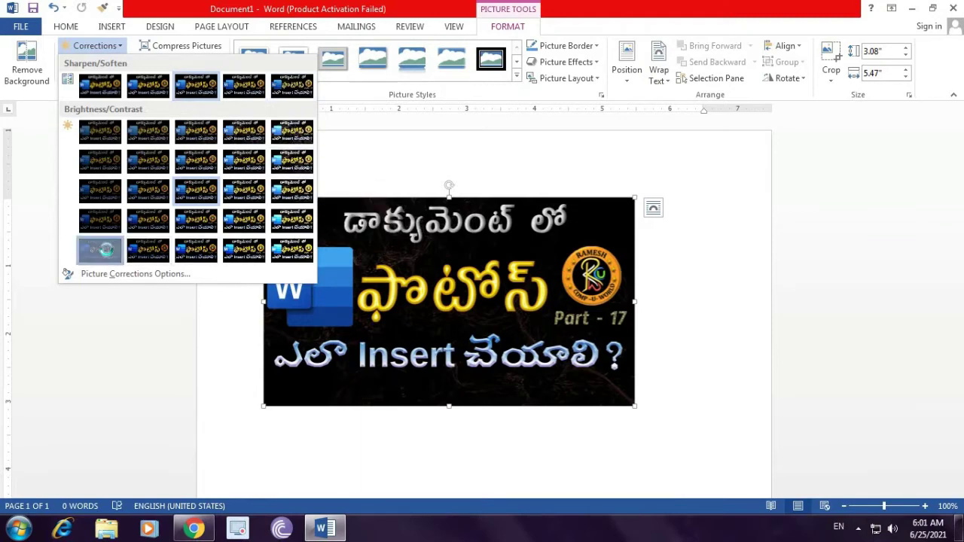
click(102, 257)
click(118, 45)
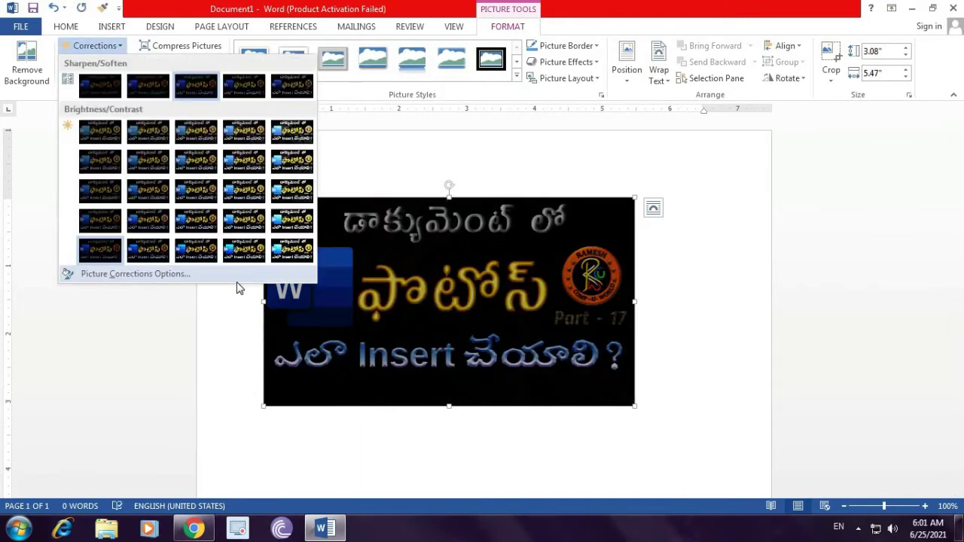
click(227, 254)
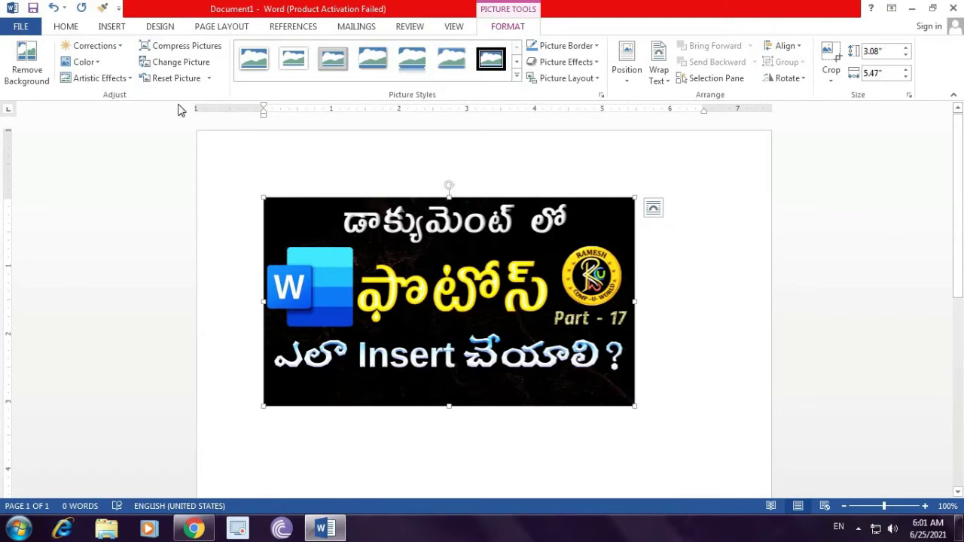
Step: Set the picture's colour saturation to 0% to make it grayscale
click(96, 63)
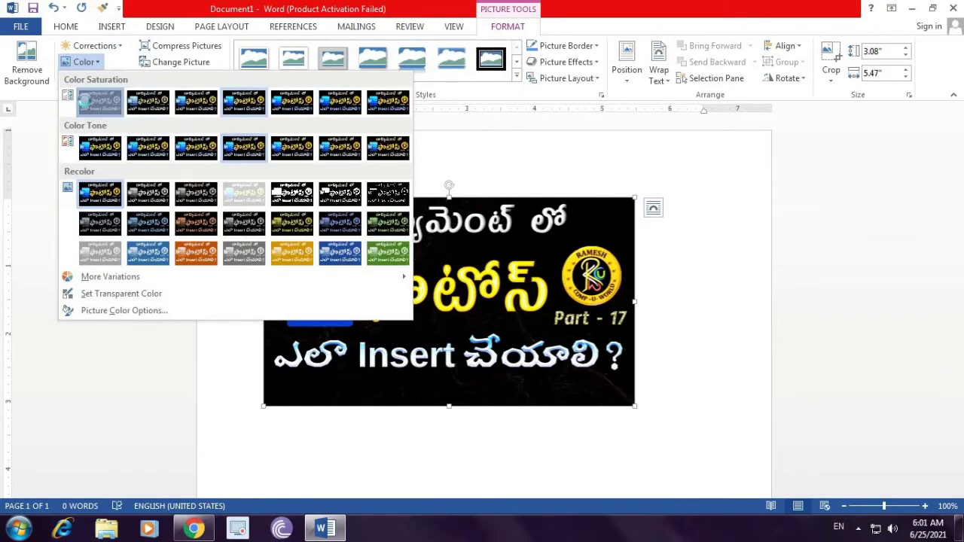
click(87, 106)
click(85, 63)
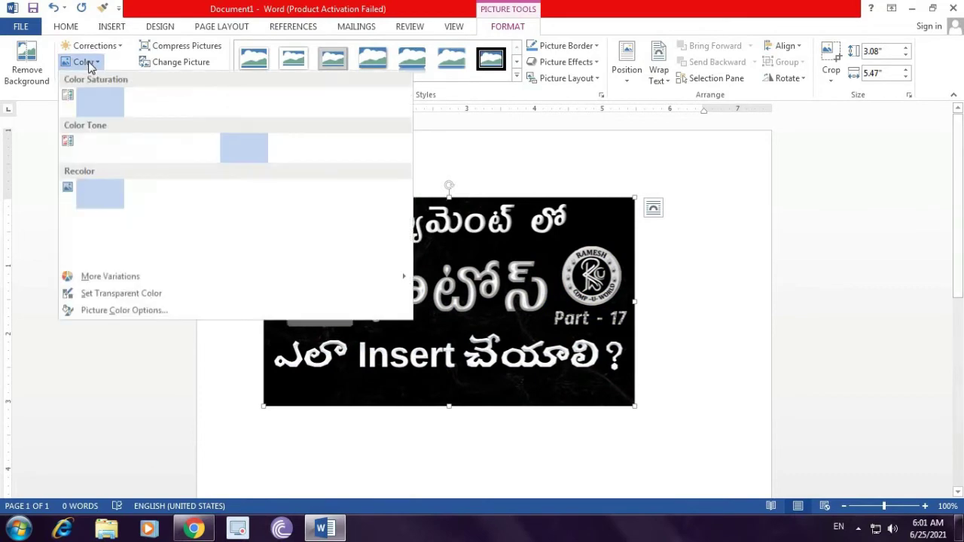
click(194, 108)
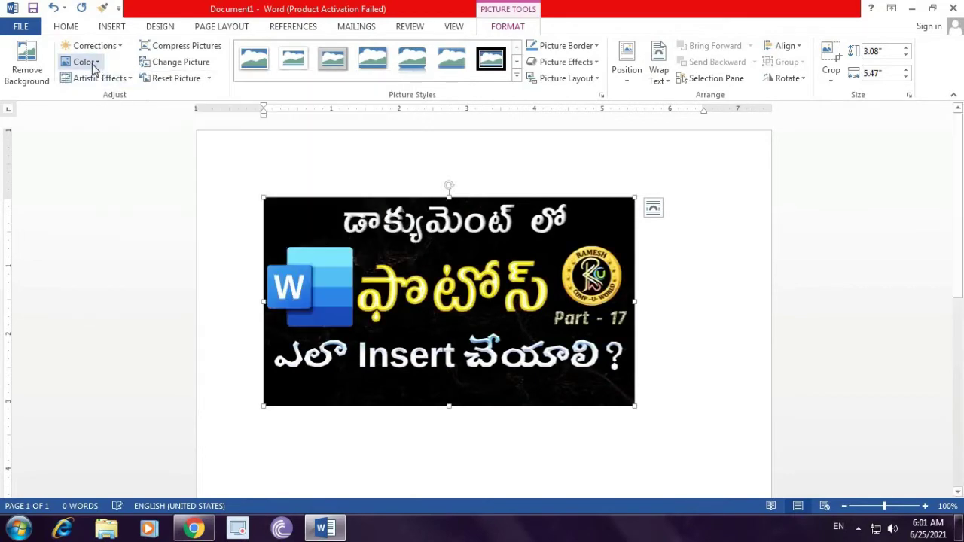
click(93, 68)
click(177, 189)
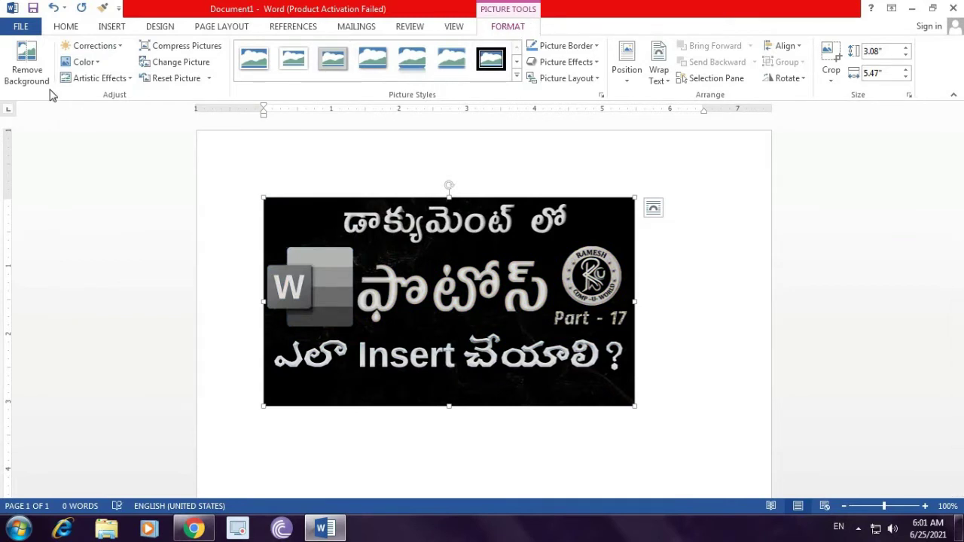
Step: Return the picture to full colour saturation, leaving Artistic Effects without any effect applied
click(128, 81)
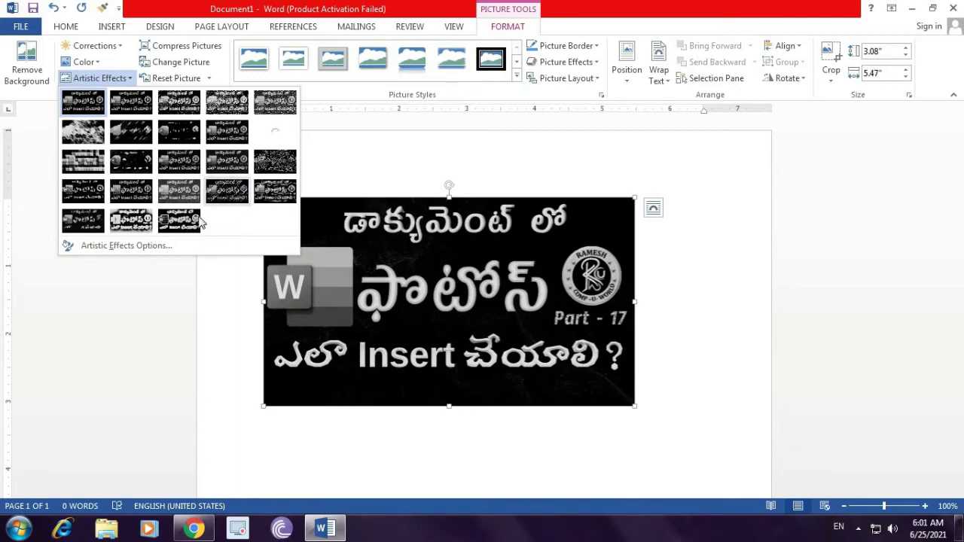
click(92, 63)
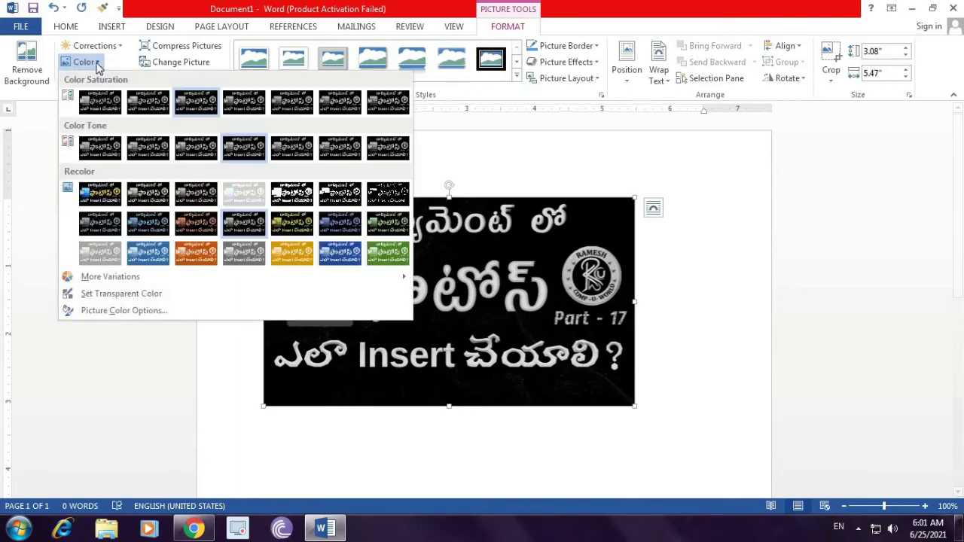
click(224, 443)
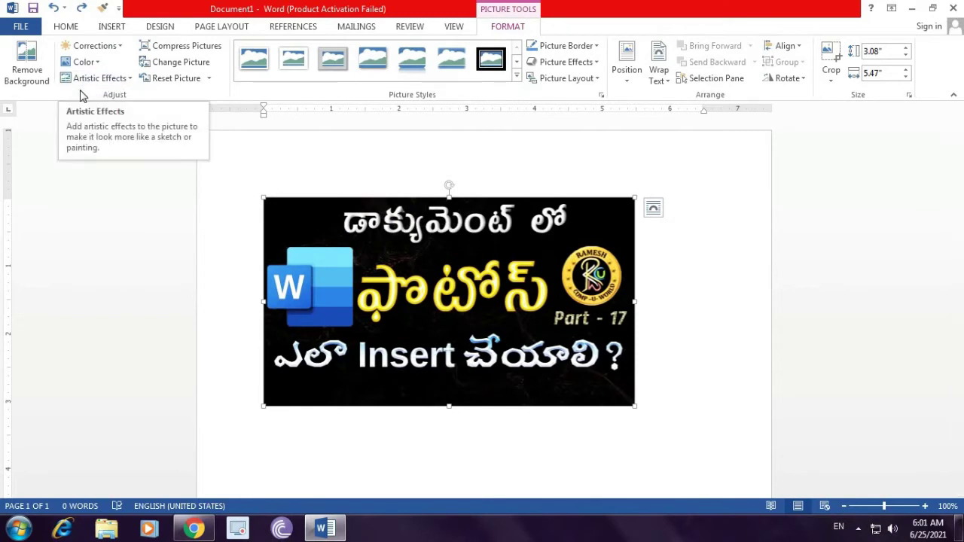
click(118, 80)
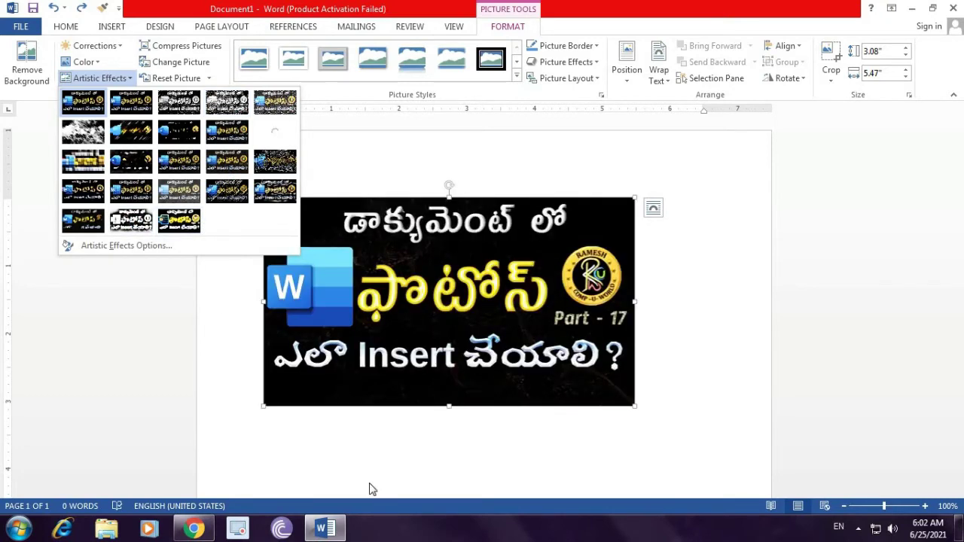
click(312, 451)
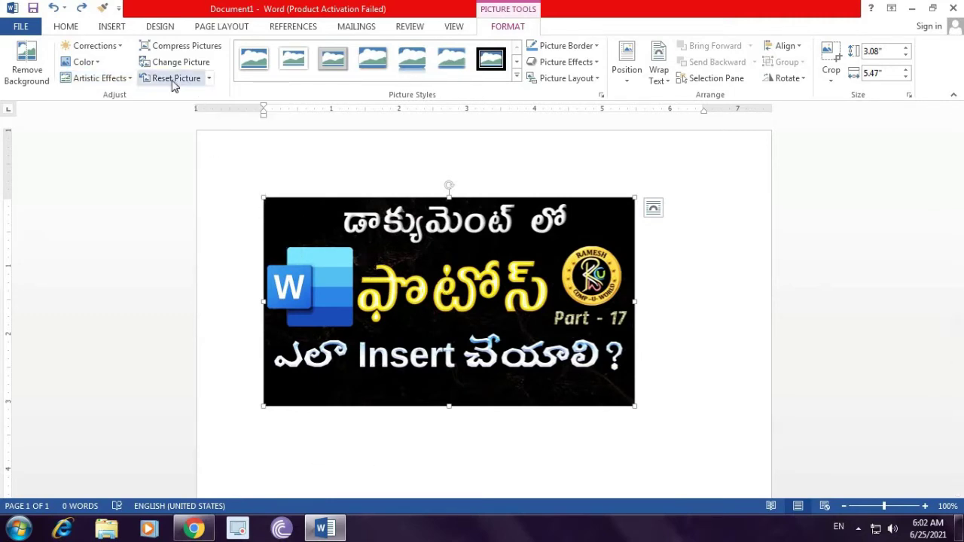
click(94, 62)
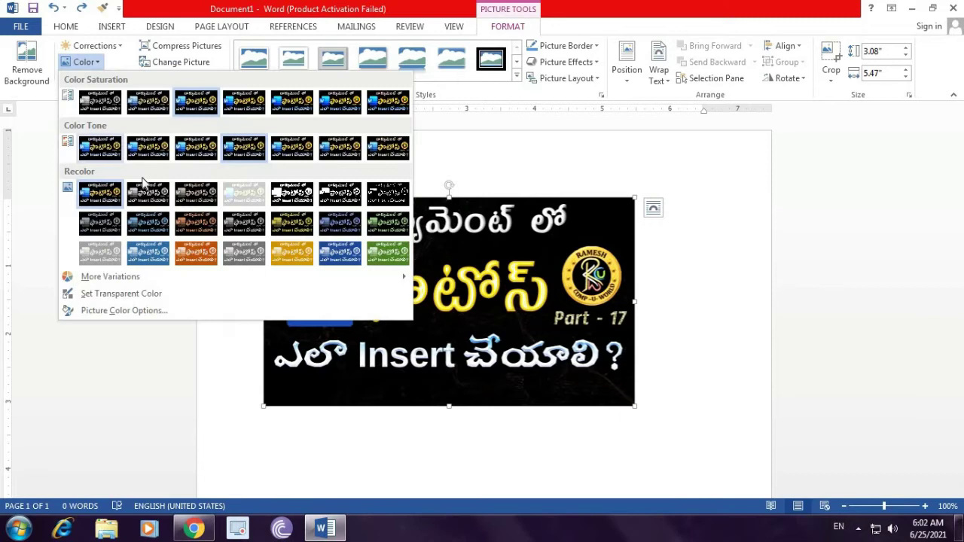
click(150, 253)
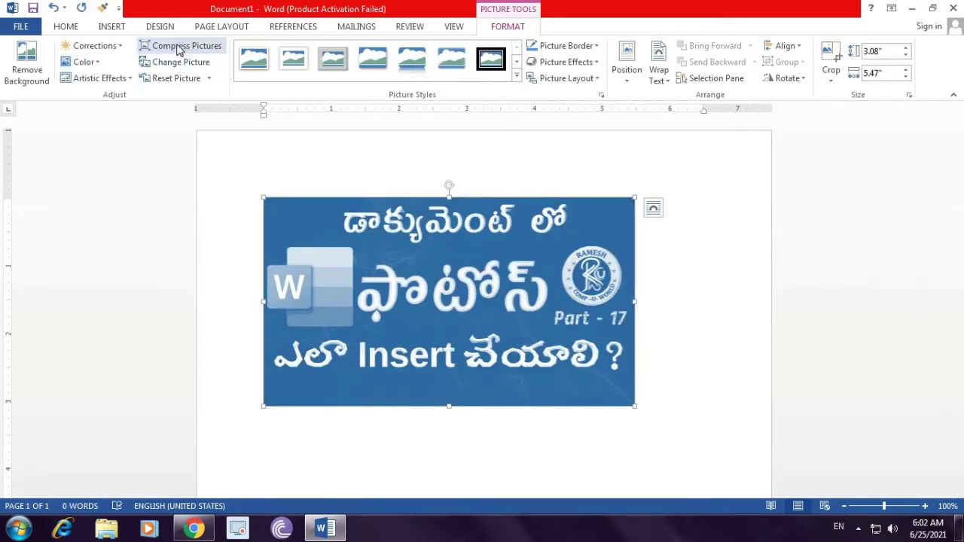
click(168, 80)
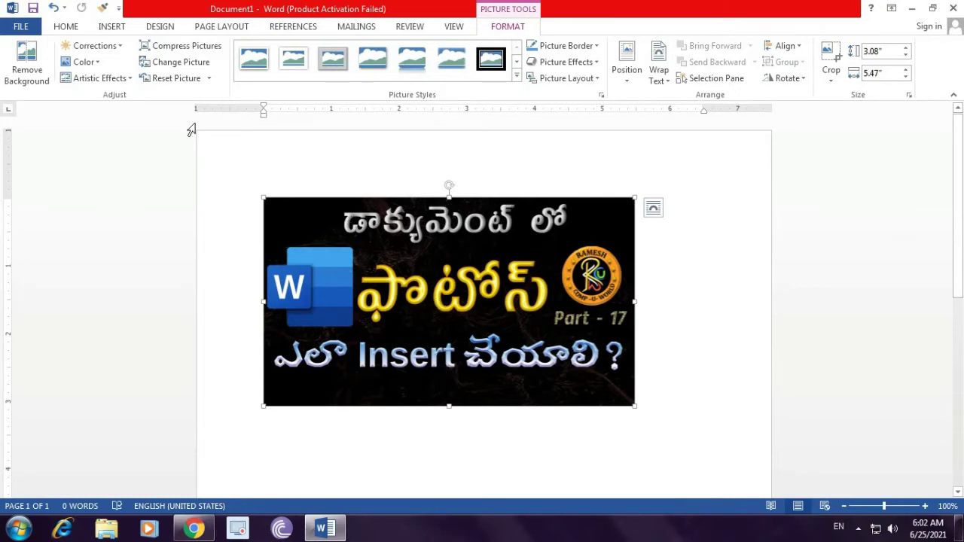
Step: Swap in picture 1, the Part - 16 tables graphic, at the same 3.08" by 5.47" size
click(173, 69)
click(641, 399)
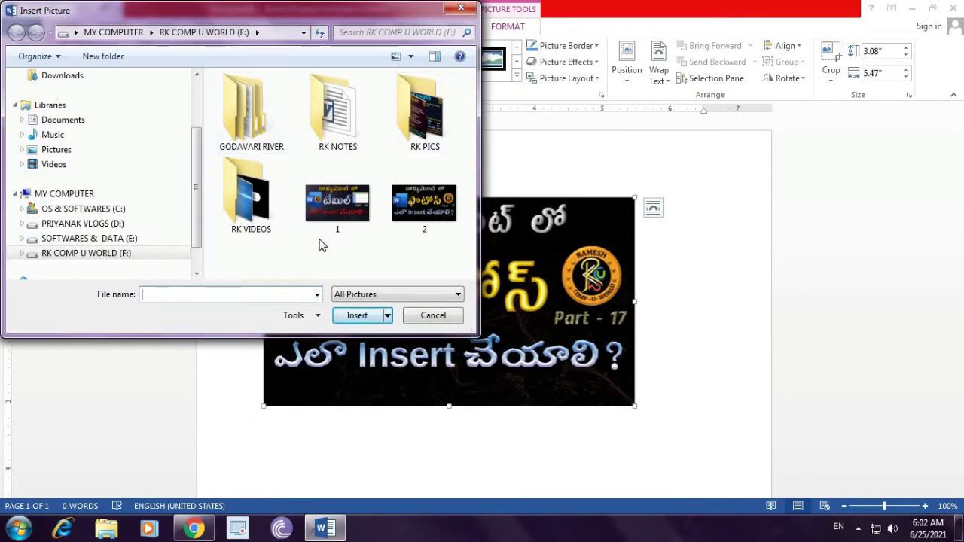
click(346, 215)
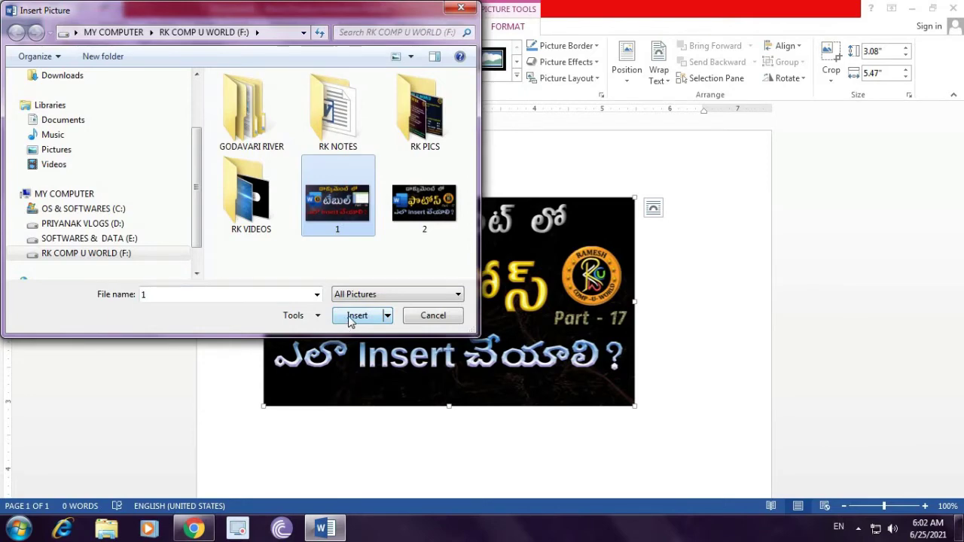
click(350, 318)
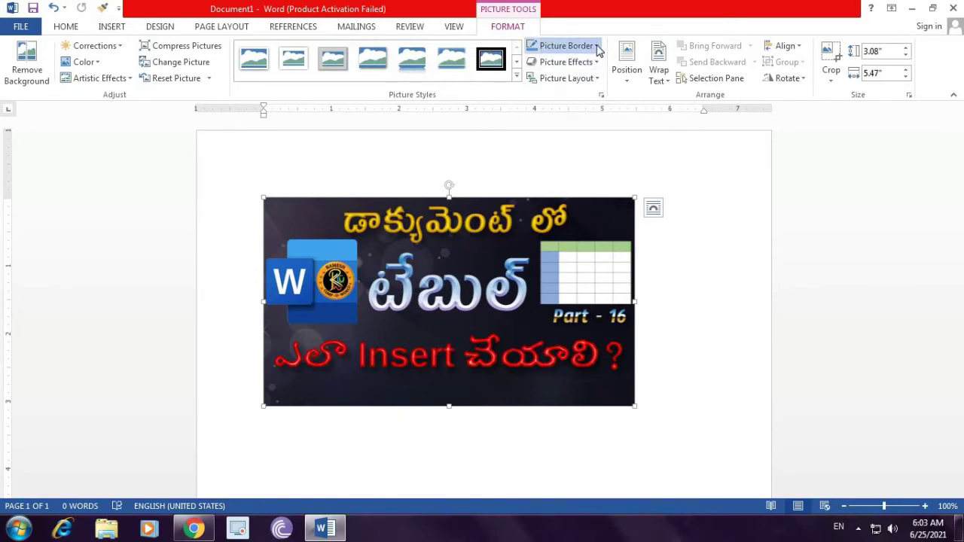
Step: Apply the thick black frame picture style and make its border red
click(597, 47)
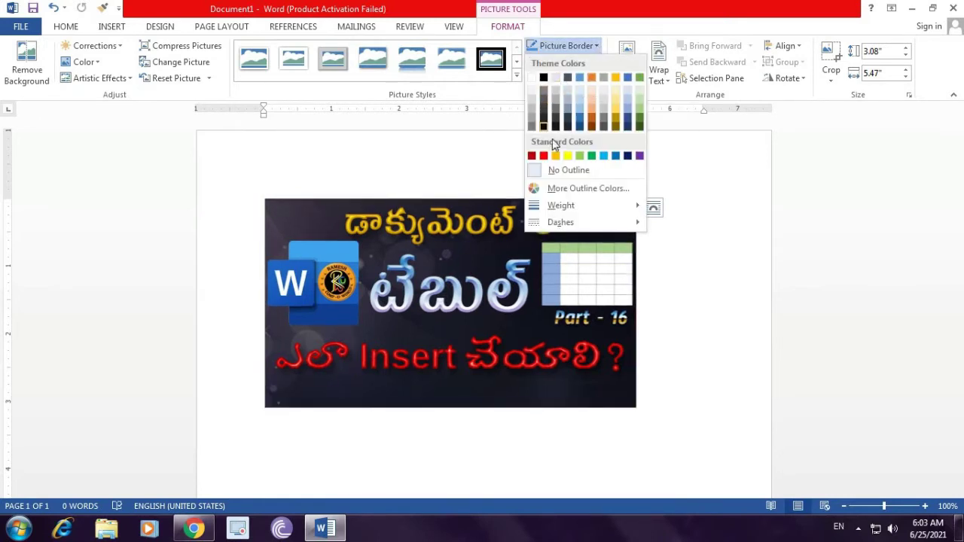
click(460, 170)
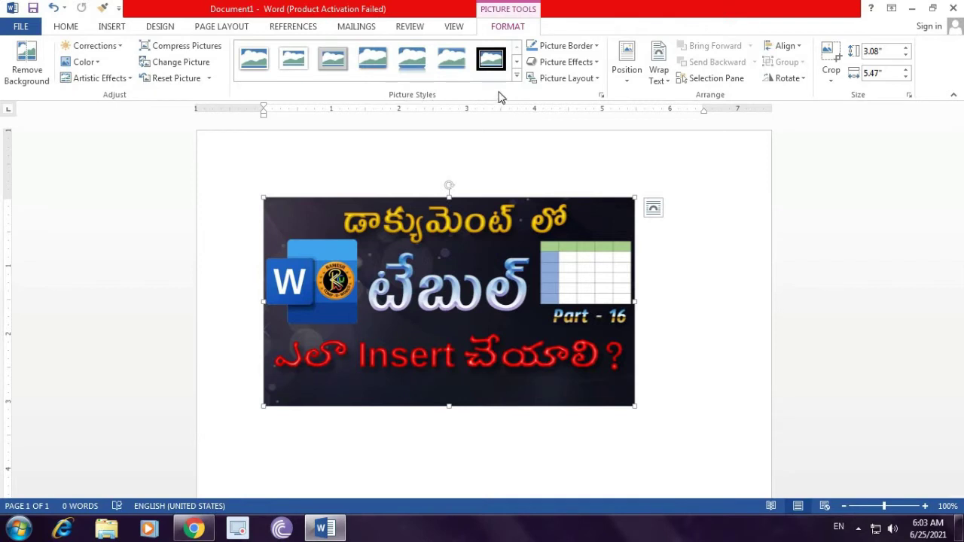
click(516, 79)
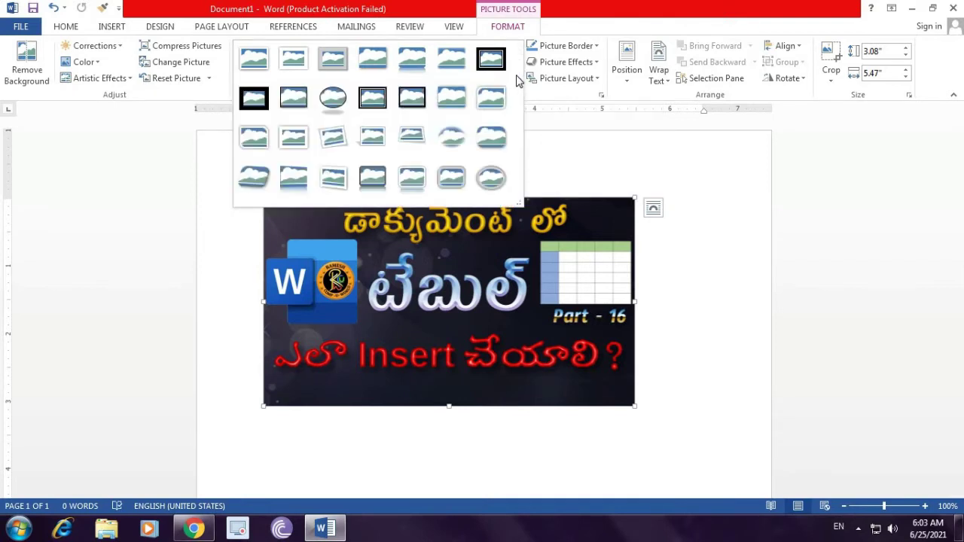
click(254, 98)
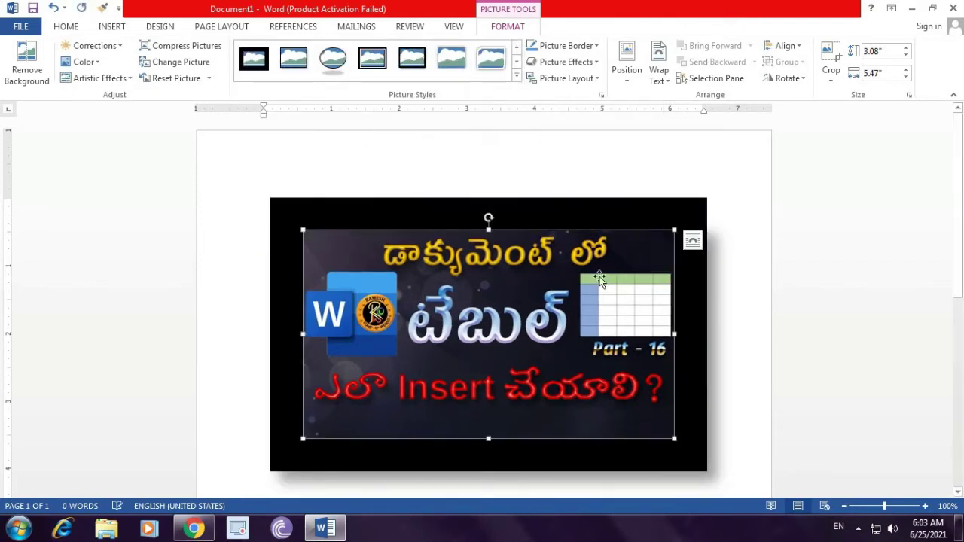
click(598, 46)
click(549, 159)
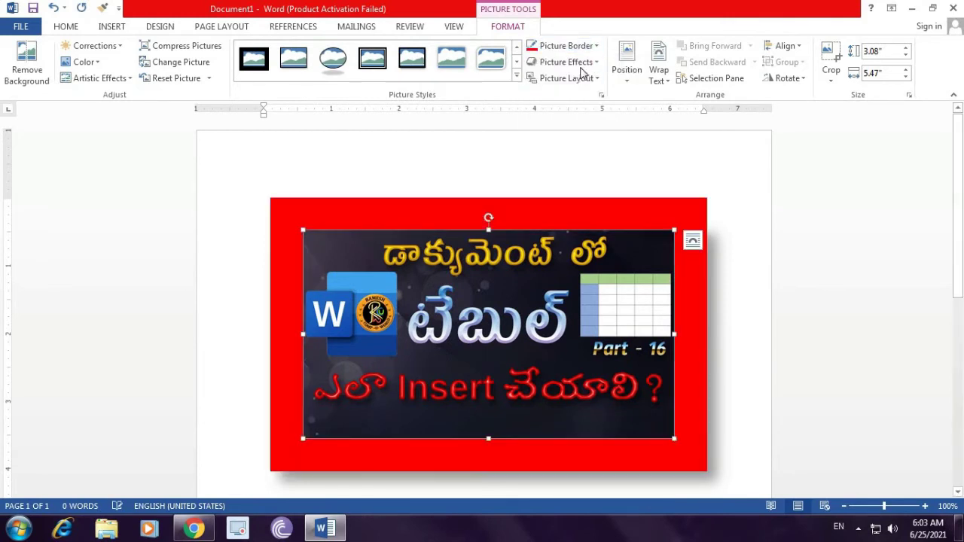
Step: Change the picture border to blue, then set it to No Outline
click(596, 46)
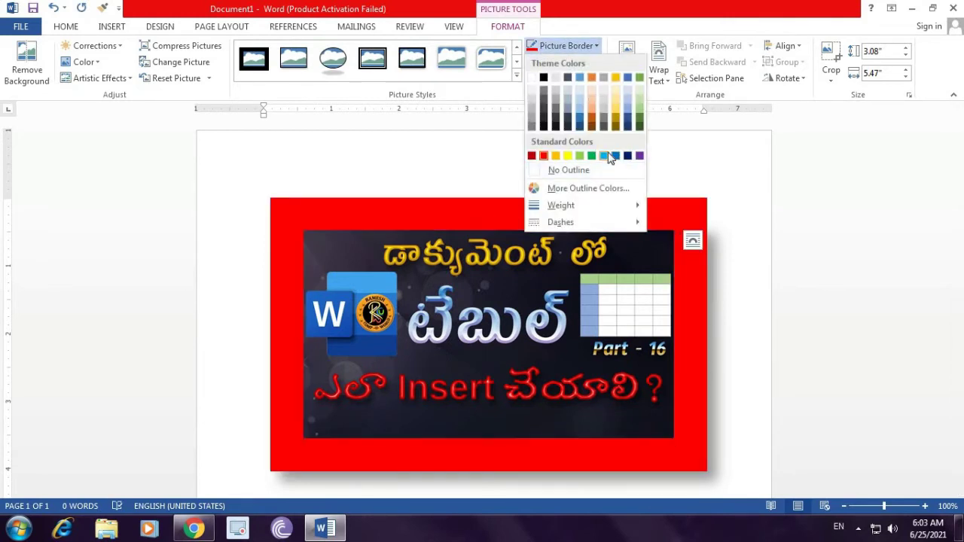
click(607, 155)
click(597, 46)
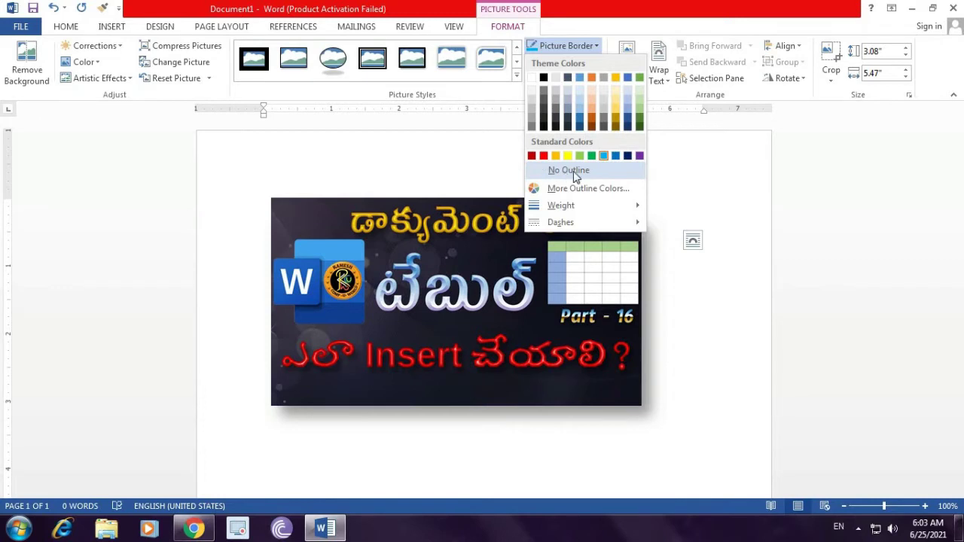
click(575, 176)
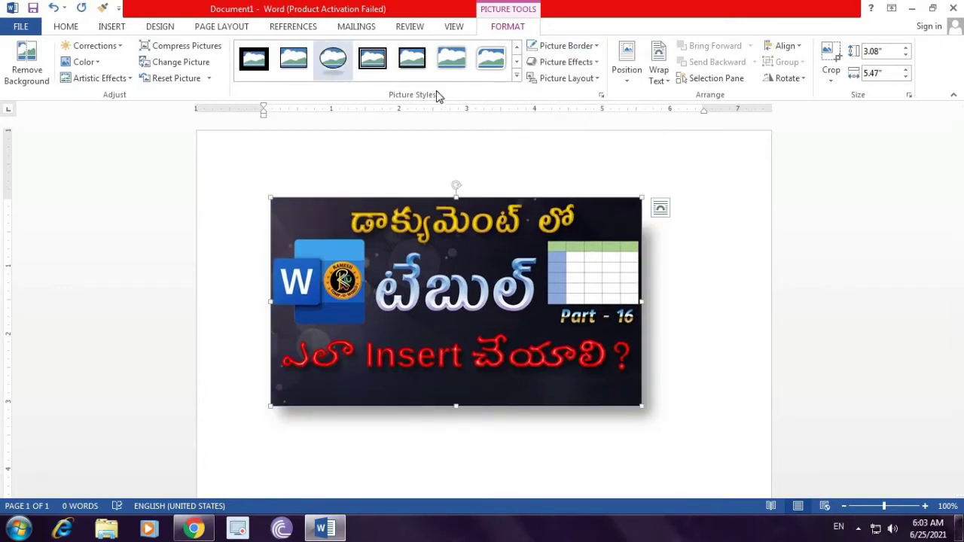
Step: Apply the thick black frame style with a 6 pt border weight
click(383, 64)
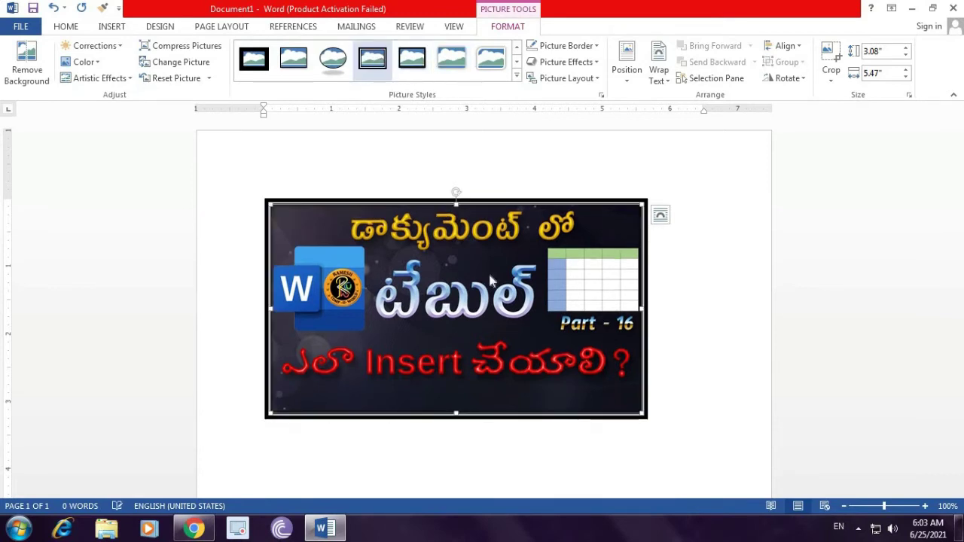
click(597, 47)
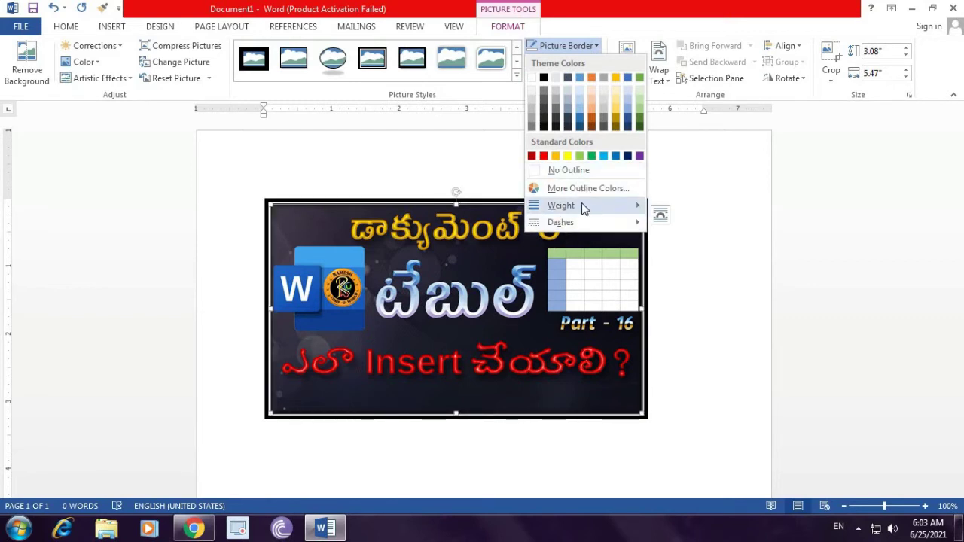
mouse_move(587, 208)
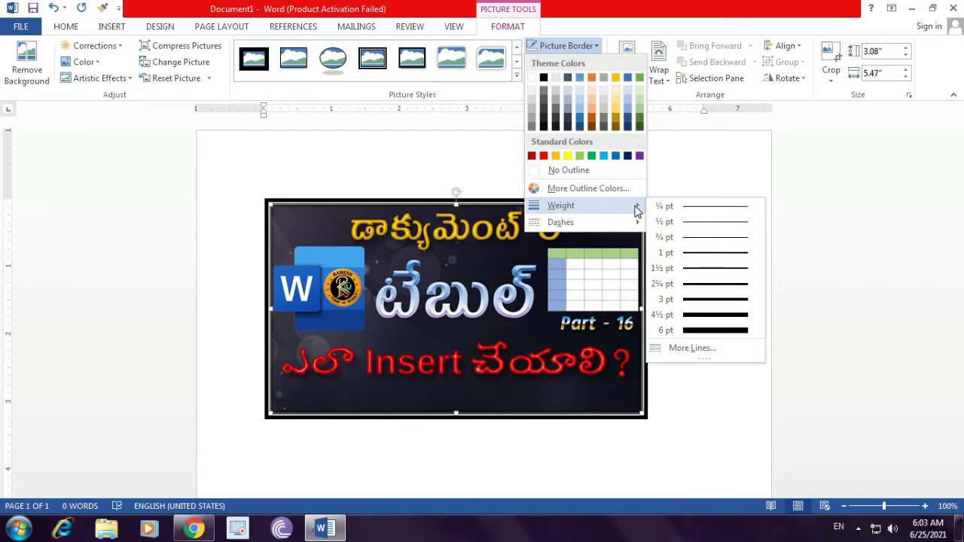
click(714, 330)
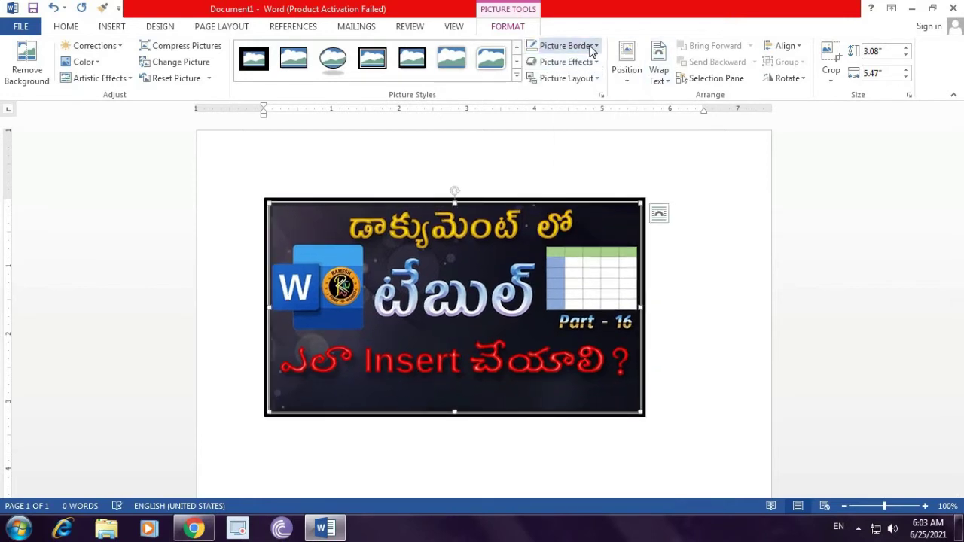
Step: Colour the picture border green and give it a dashed line style
click(534, 49)
mouse_move(561, 227)
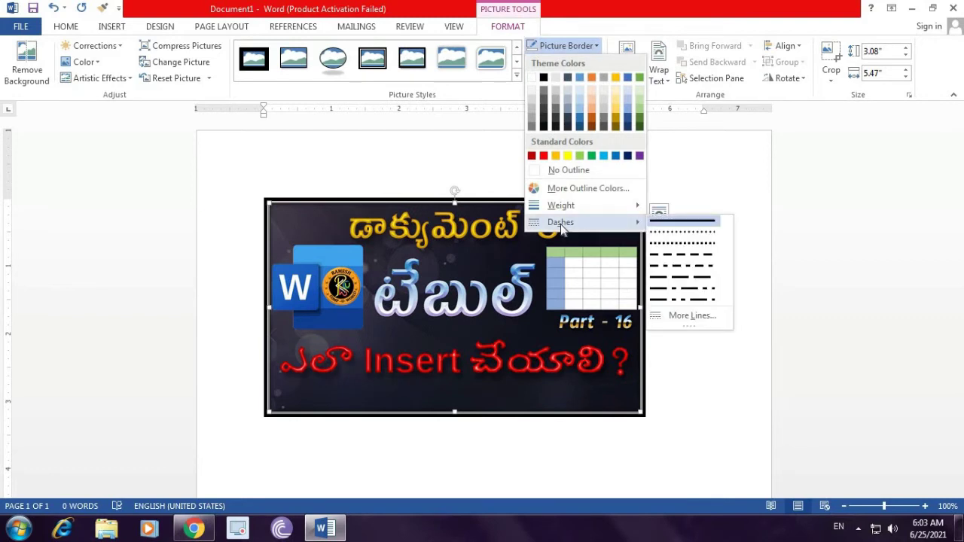
click(591, 155)
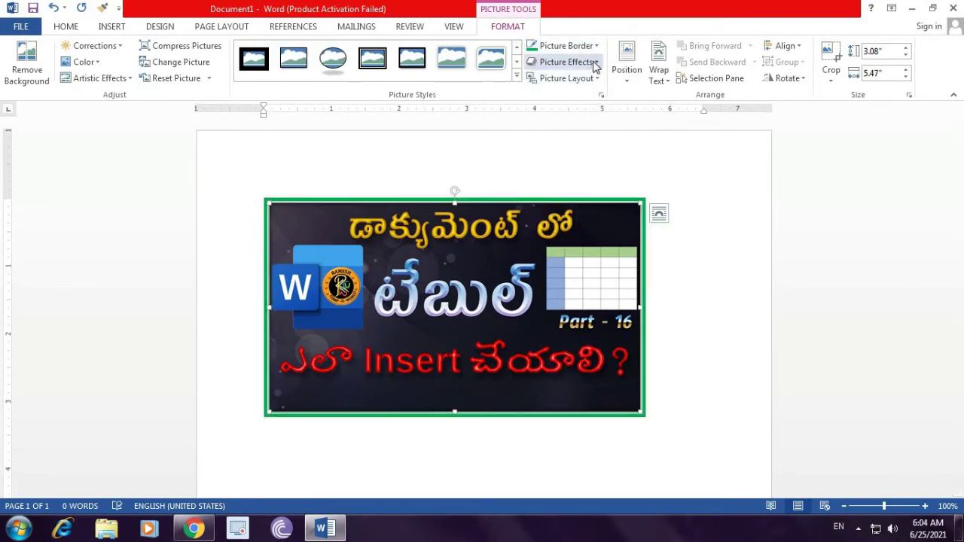
click(567, 46)
mouse_move(554, 229)
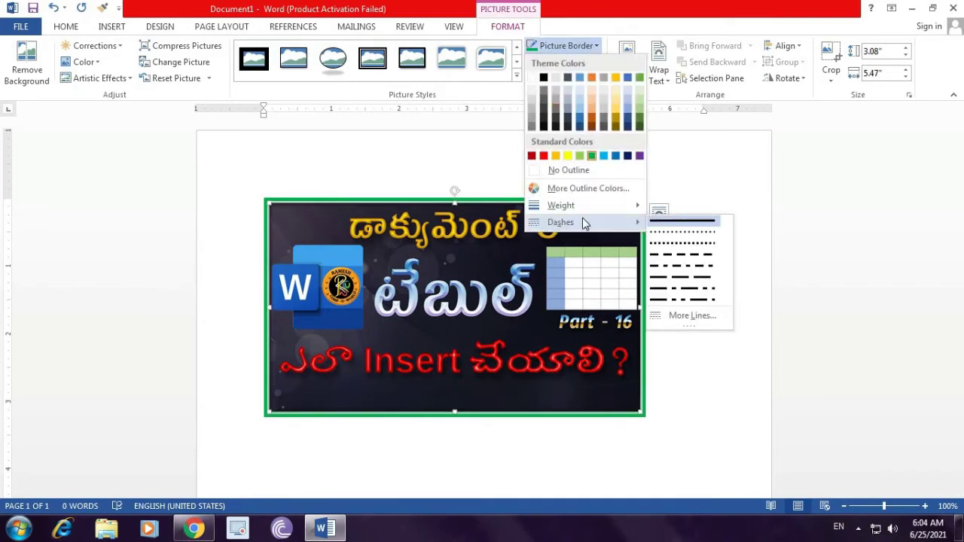
click(676, 245)
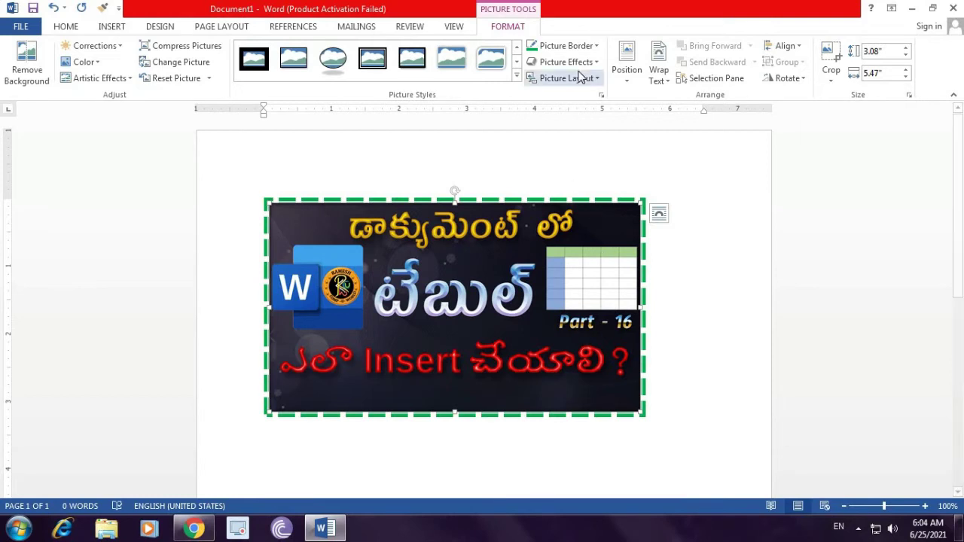
click(591, 46)
click(591, 46)
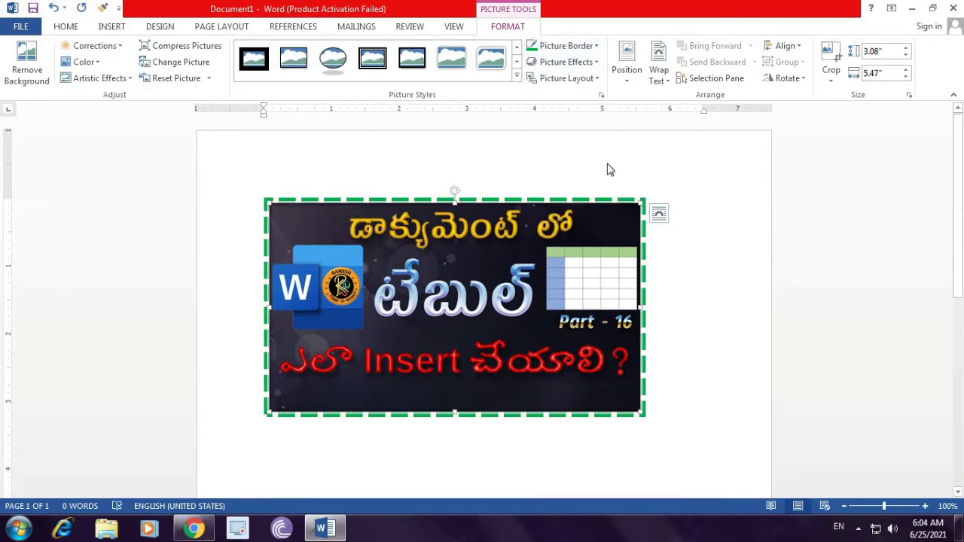
Step: Apply a tilted, bevelled 3-D preset and an Inside Top shadow to the picture
click(589, 64)
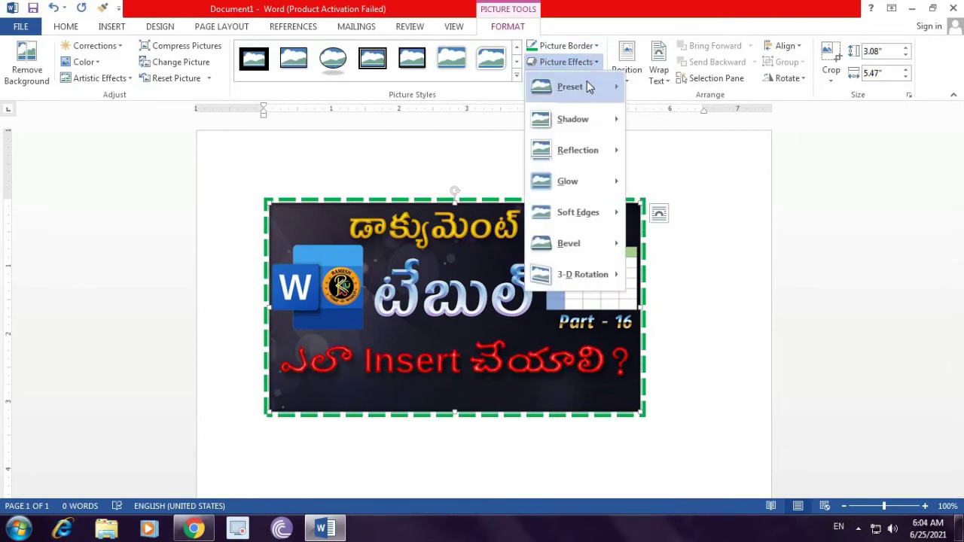
mouse_move(571, 84)
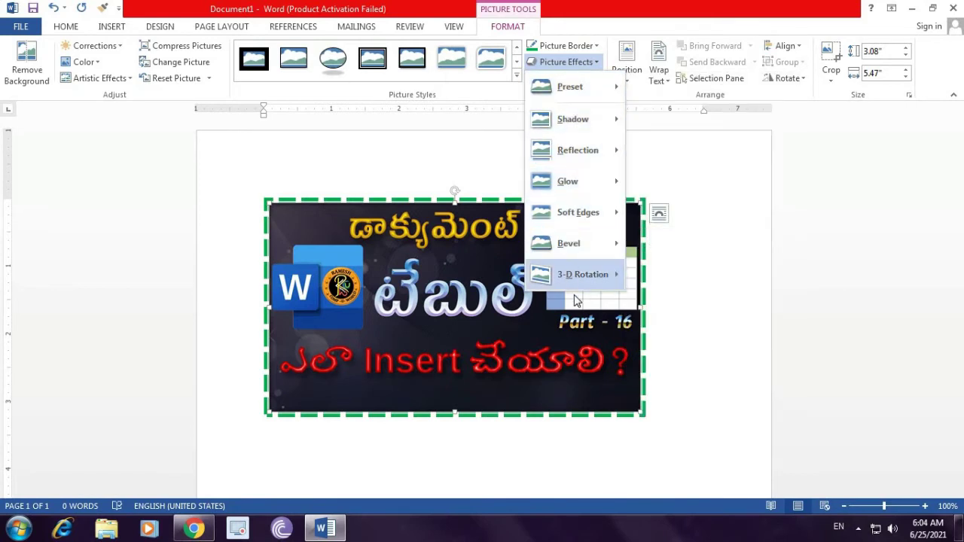
mouse_move(572, 287)
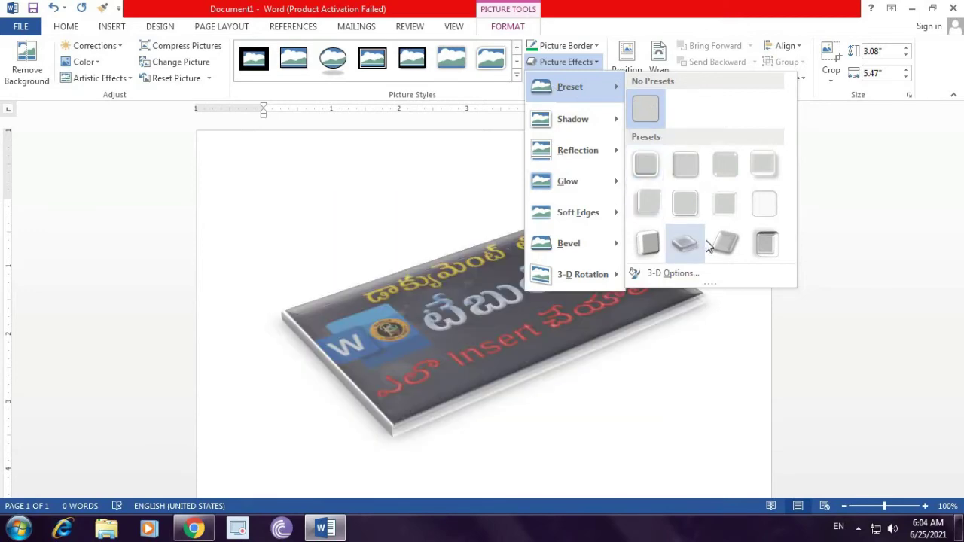
click(722, 247)
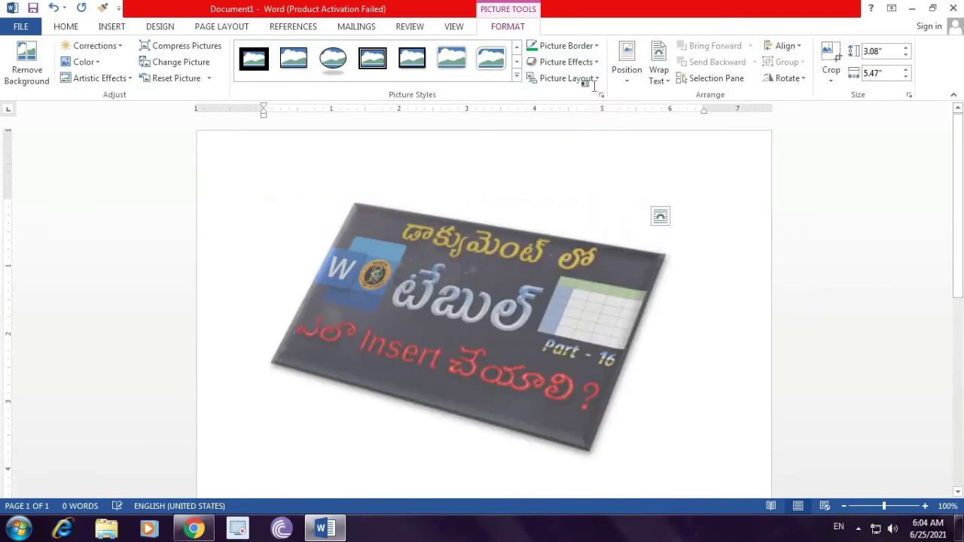
click(593, 64)
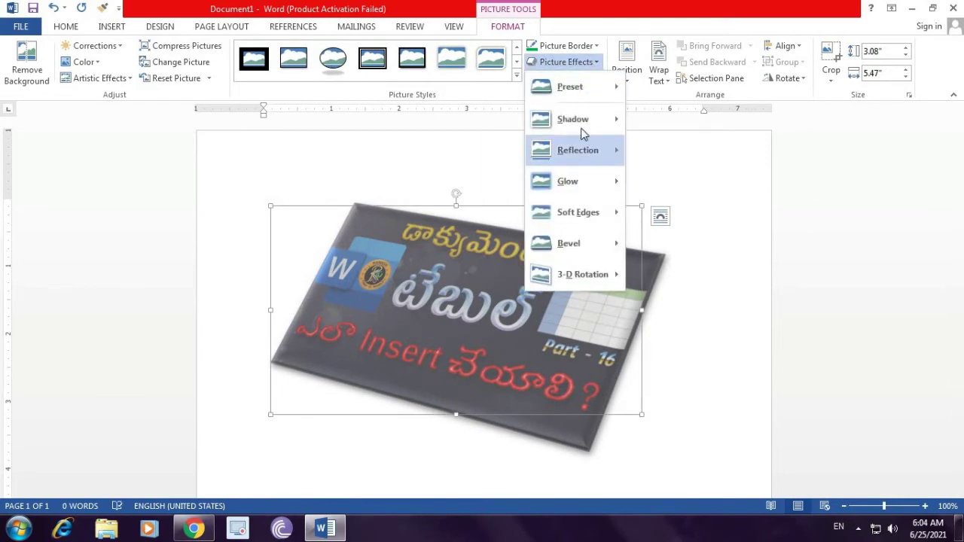
mouse_move(584, 128)
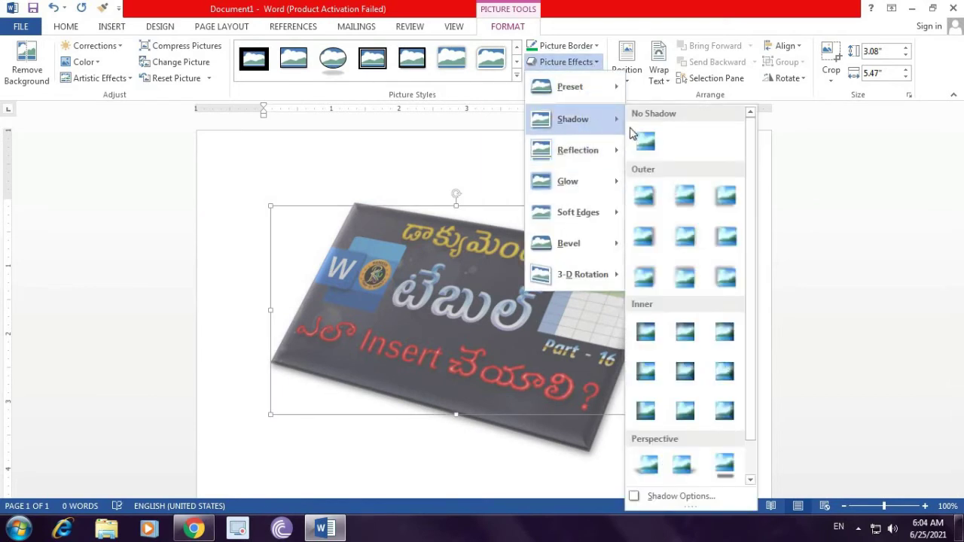
click(685, 329)
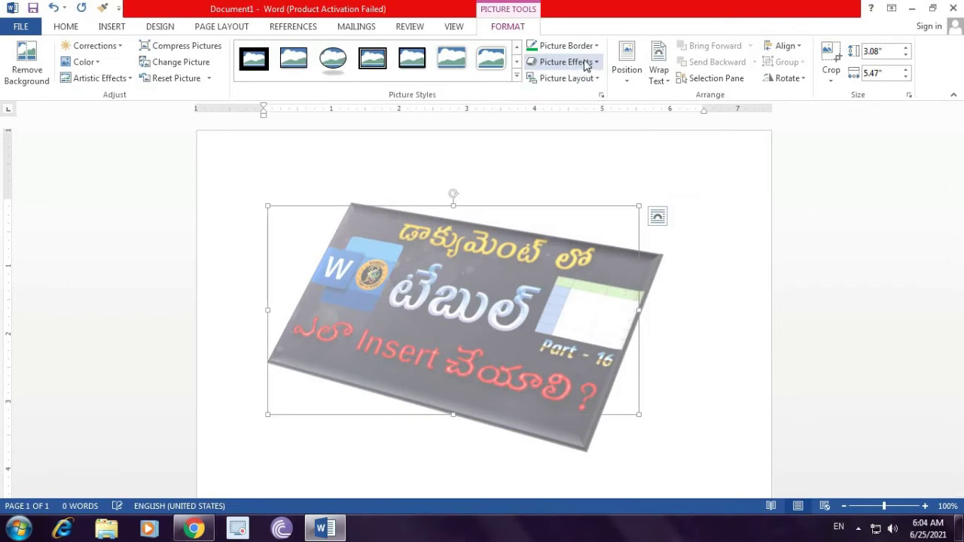
Step: Add a fading reflection beneath the picture and a Parallel 3-D rotation
click(566, 62)
mouse_move(593, 163)
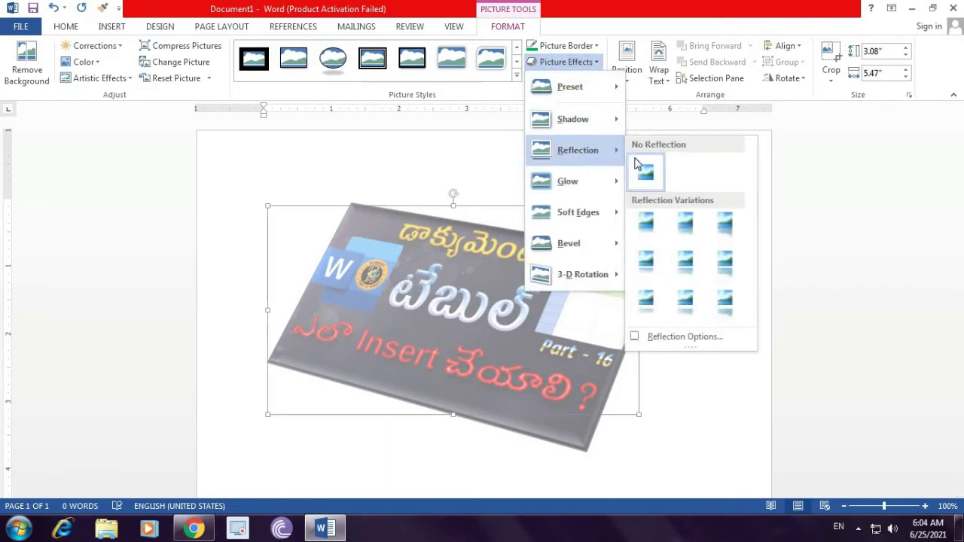
click(655, 262)
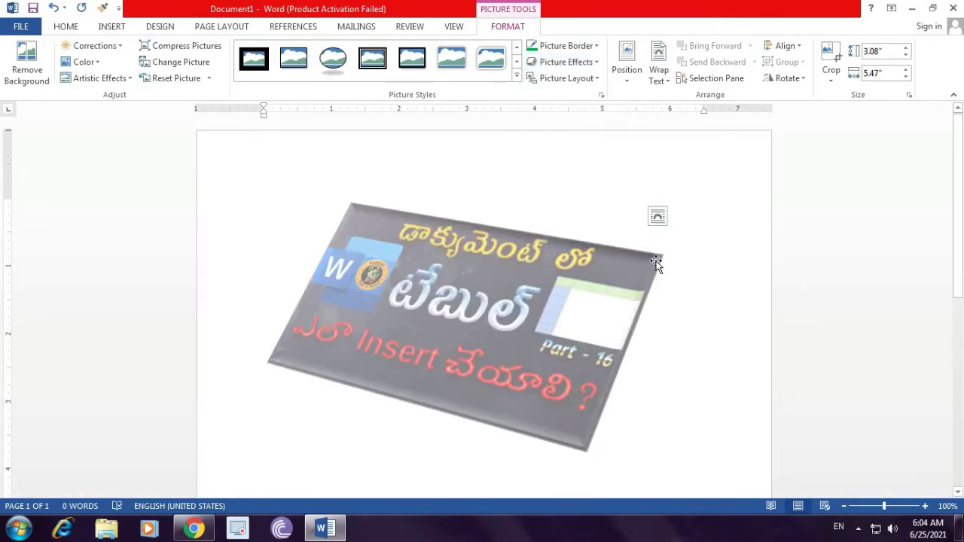
click(580, 63)
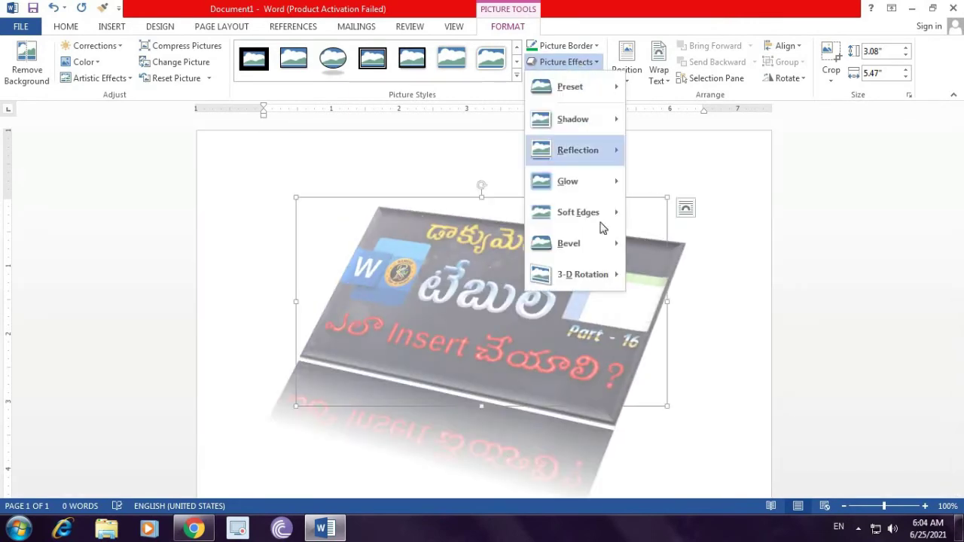
mouse_move(613, 274)
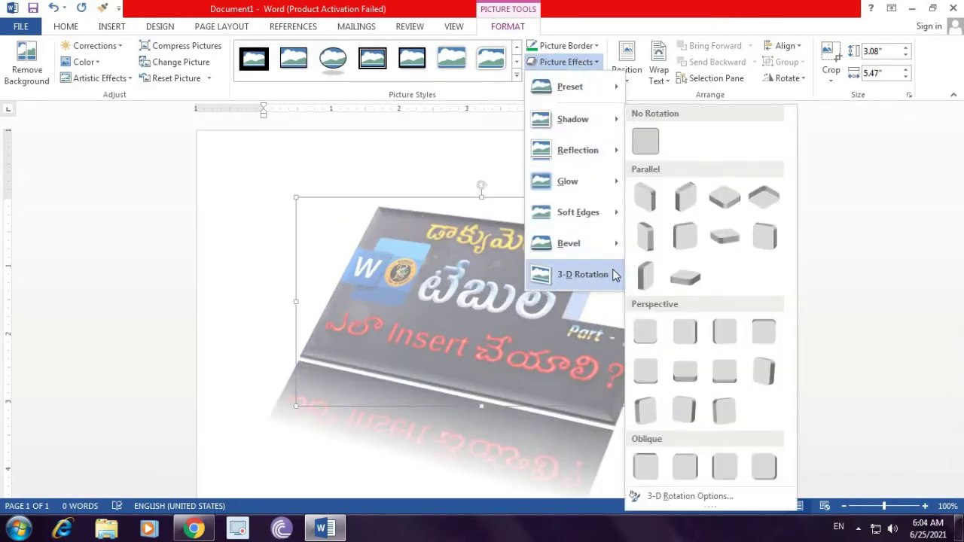
click(677, 200)
scroll(585, 360, down, 2)
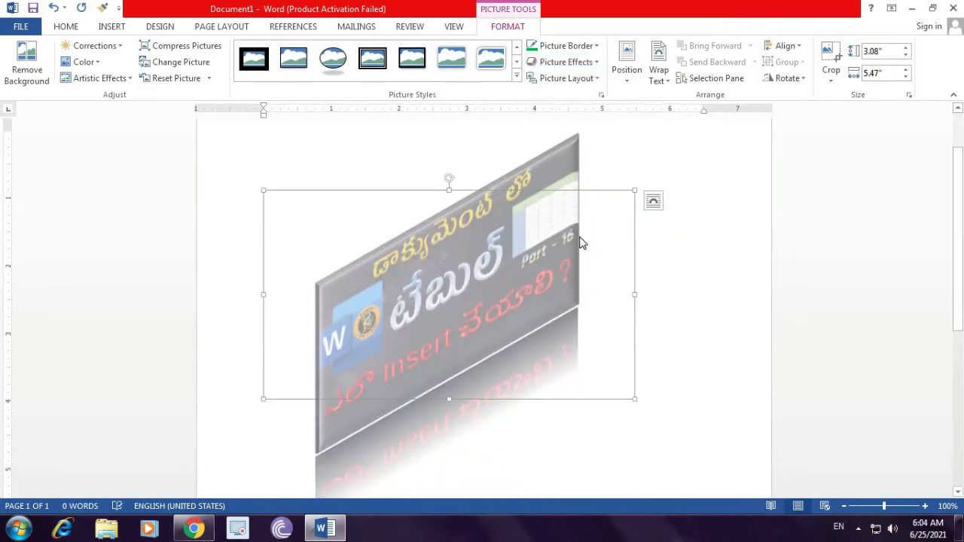
click(584, 79)
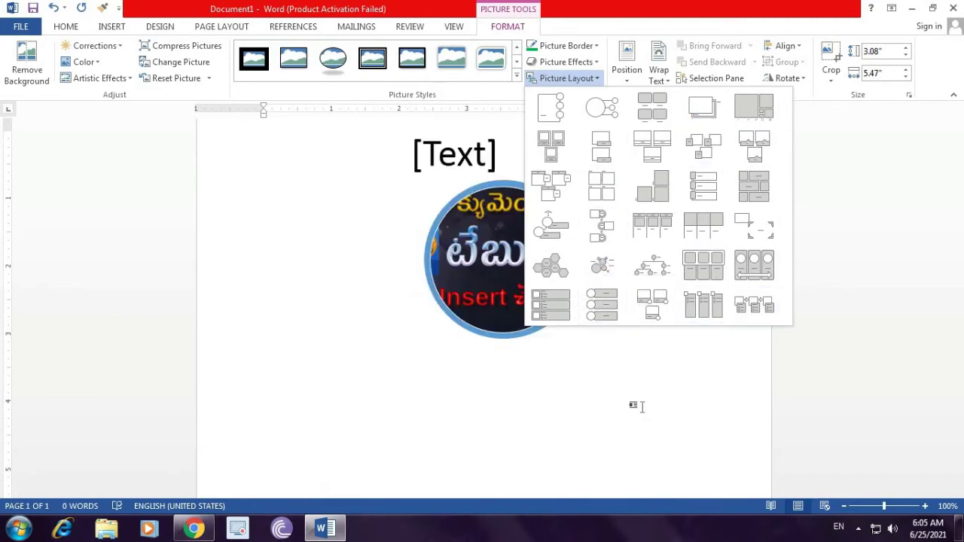
Step: Close the Picture Layout gallery without applying any layout
click(641, 411)
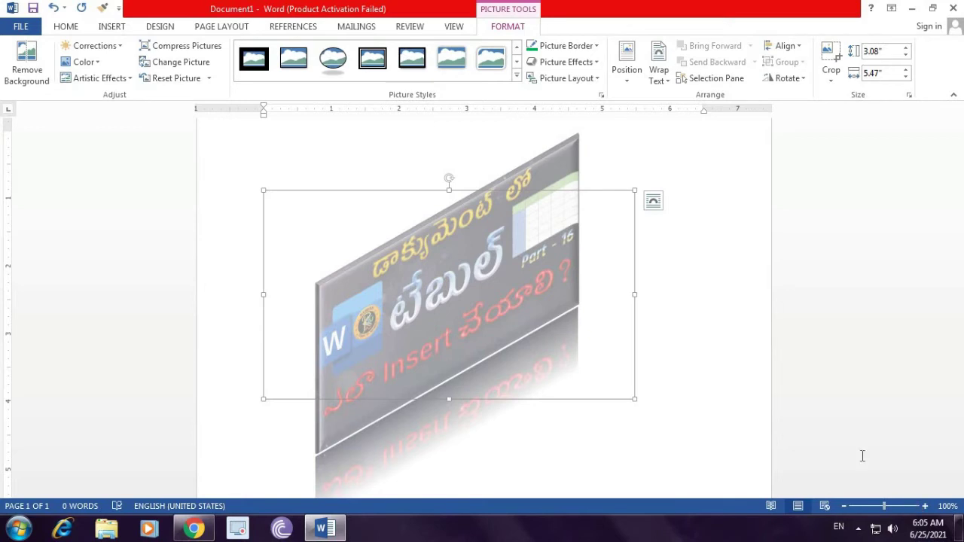
Step: Zoom out to 50% and shrink the 3-D picture to 1.41" by 2.5"
click(845, 508)
click(845, 509)
click(846, 508)
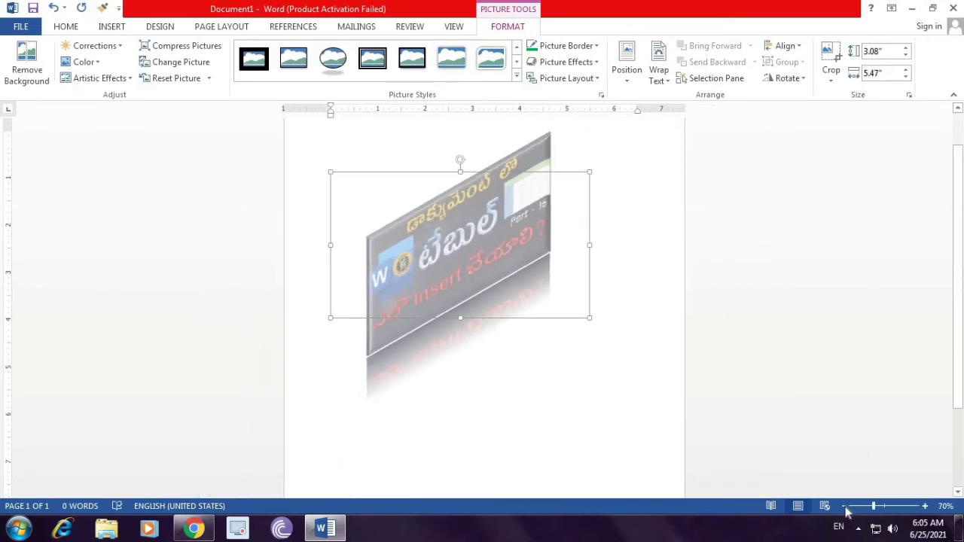
click(845, 508)
click(845, 508)
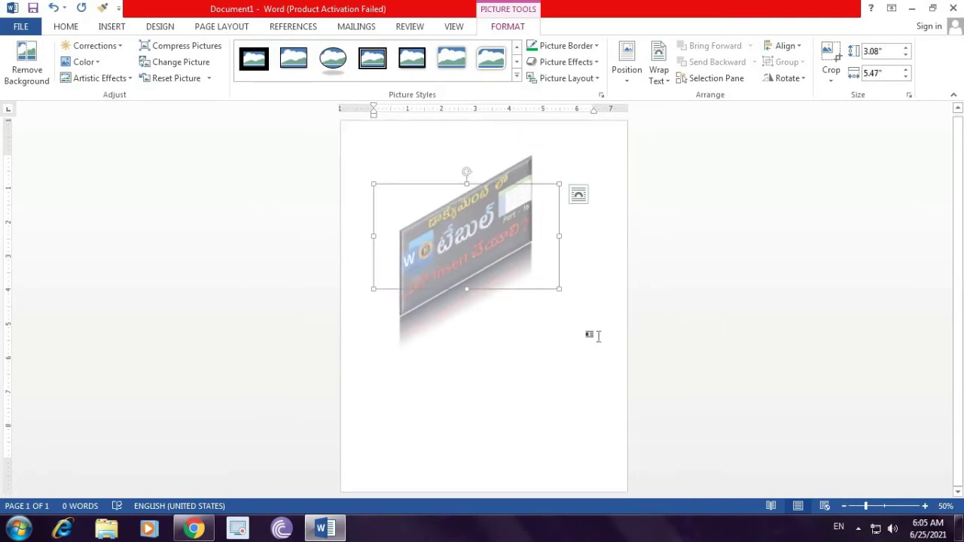
drag(558, 291, 459, 217)
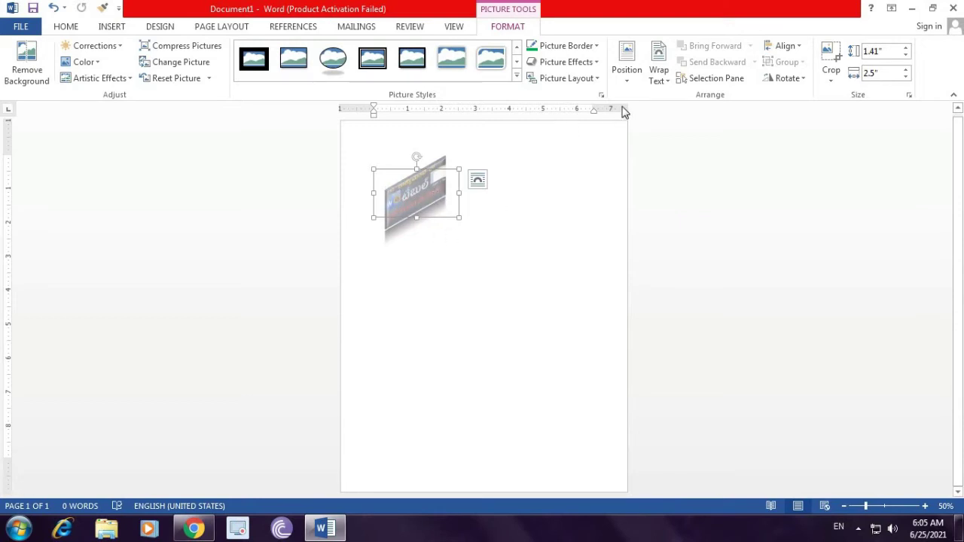
click(627, 75)
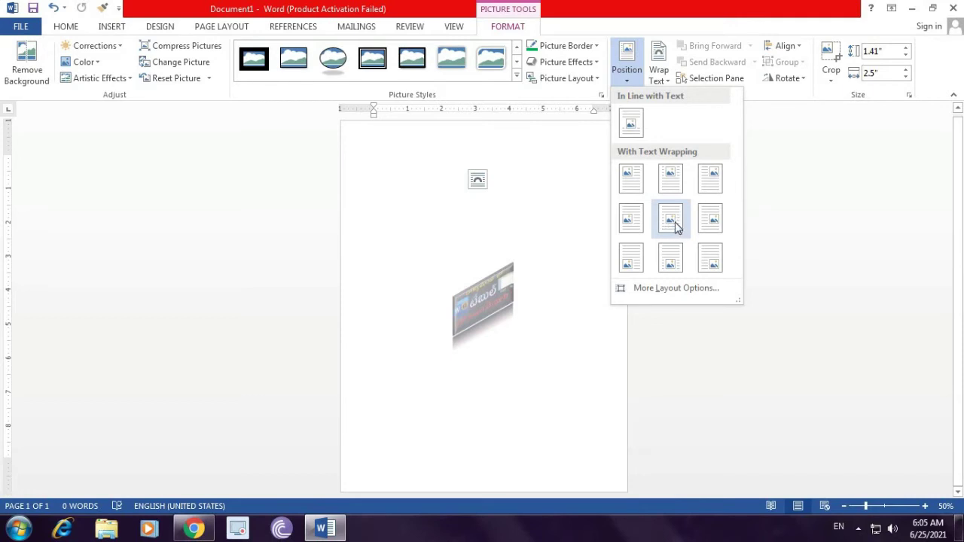
Step: Try the Middle Center and Bottom Right positions, then undo the repositioning
click(675, 221)
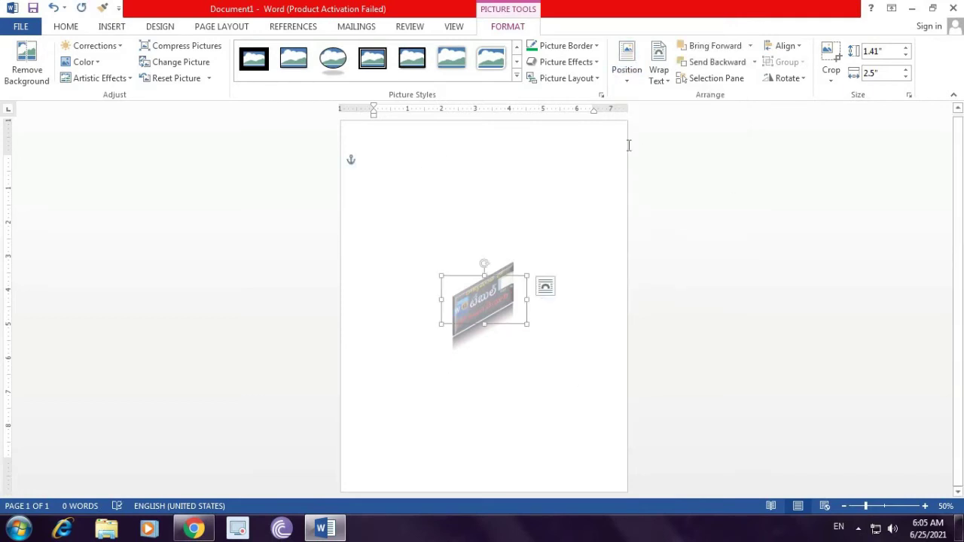
click(628, 75)
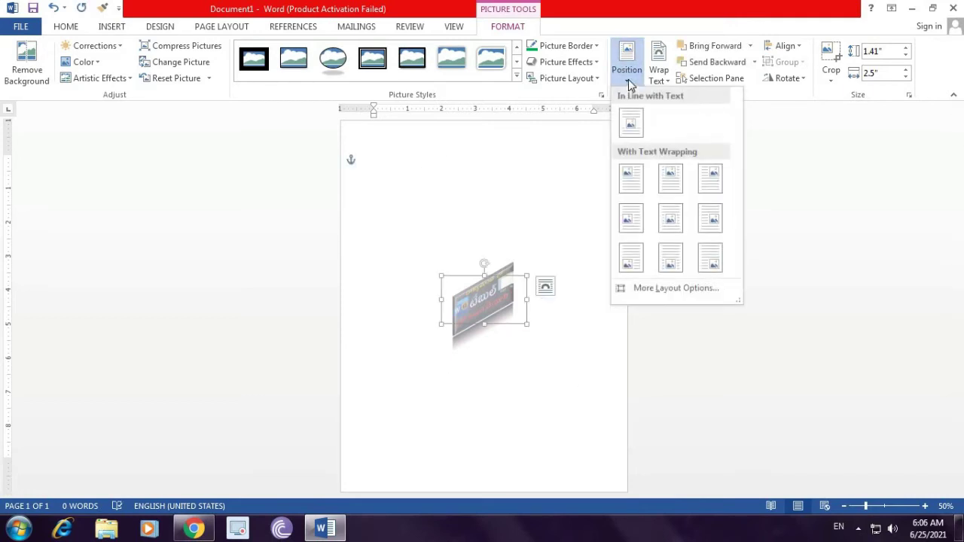
click(712, 259)
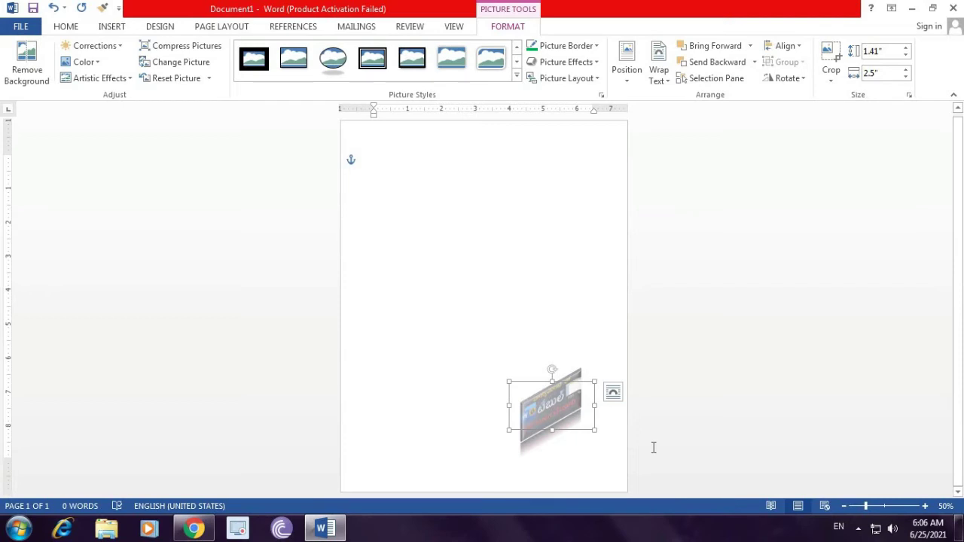
key(ctrl+z)
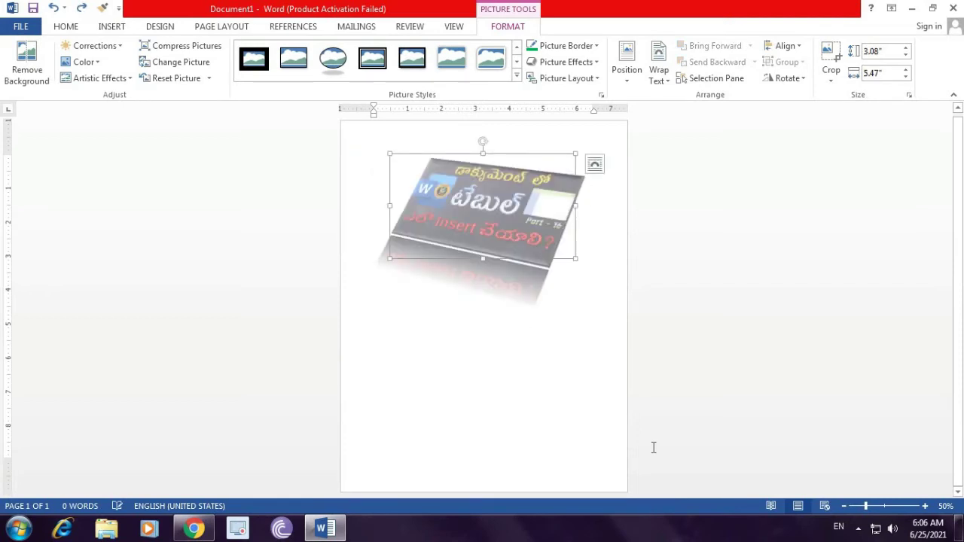
Step: Shrink the picture to 1.59" by 2.82" with its corner handle
ctrl+scroll(677, 397, up, 3)
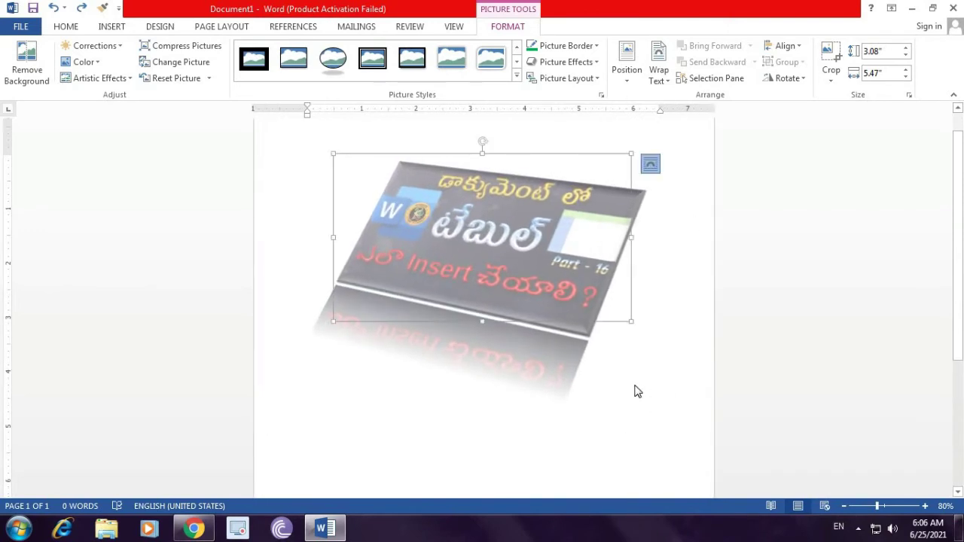
ctrl+scroll(634, 388, down, 2)
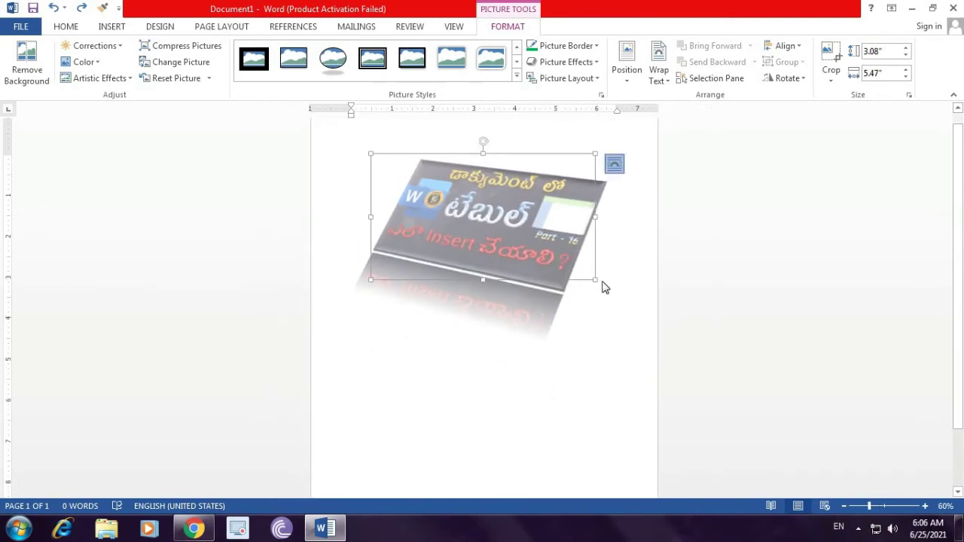
drag(589, 279, 481, 222)
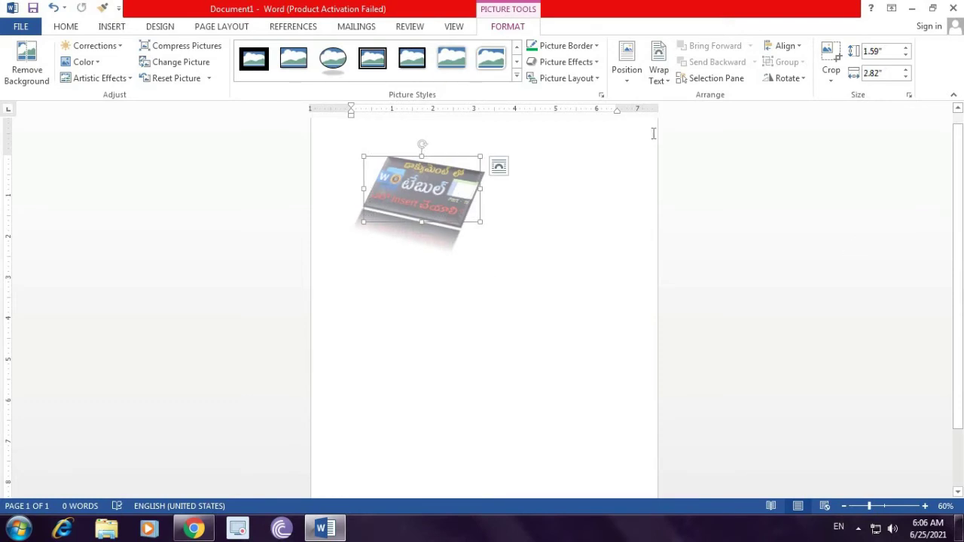
Step: Type the line FGDGDGRGDHVHMHGMKJH below the picture
click(656, 86)
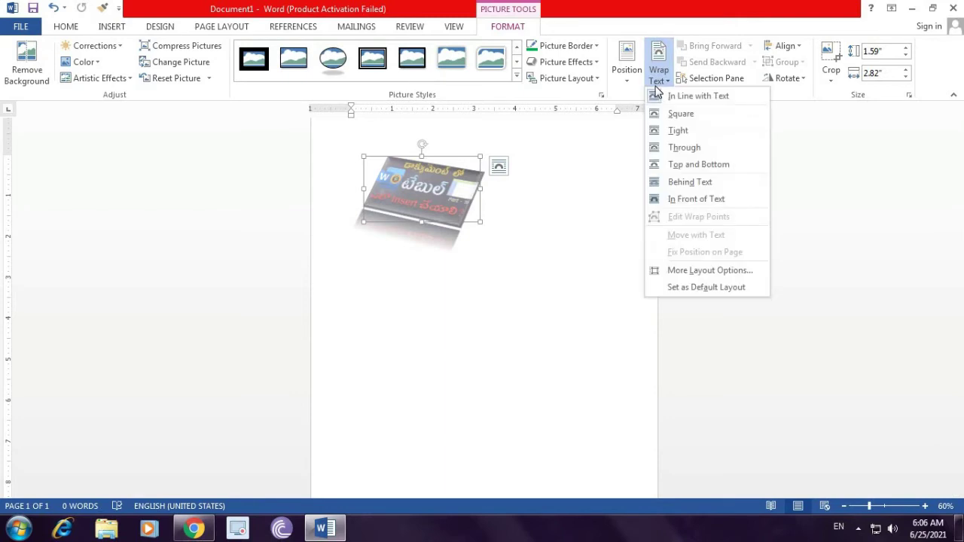
click(441, 238)
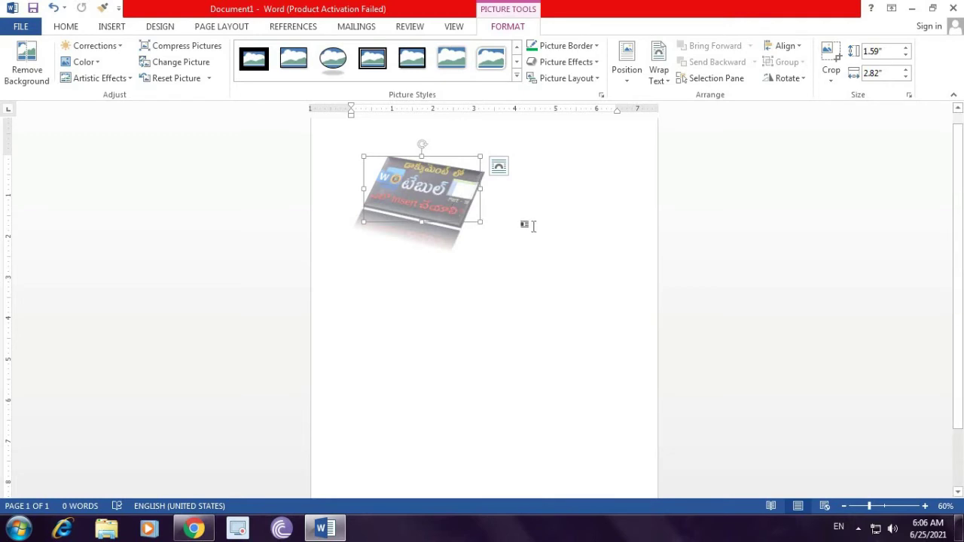
click(517, 224)
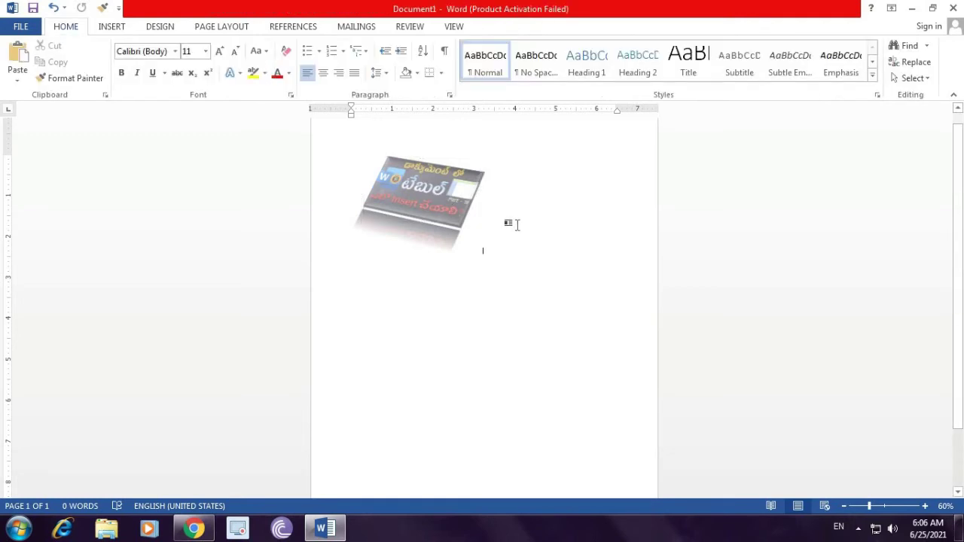
text(FGDGDGRGDH)
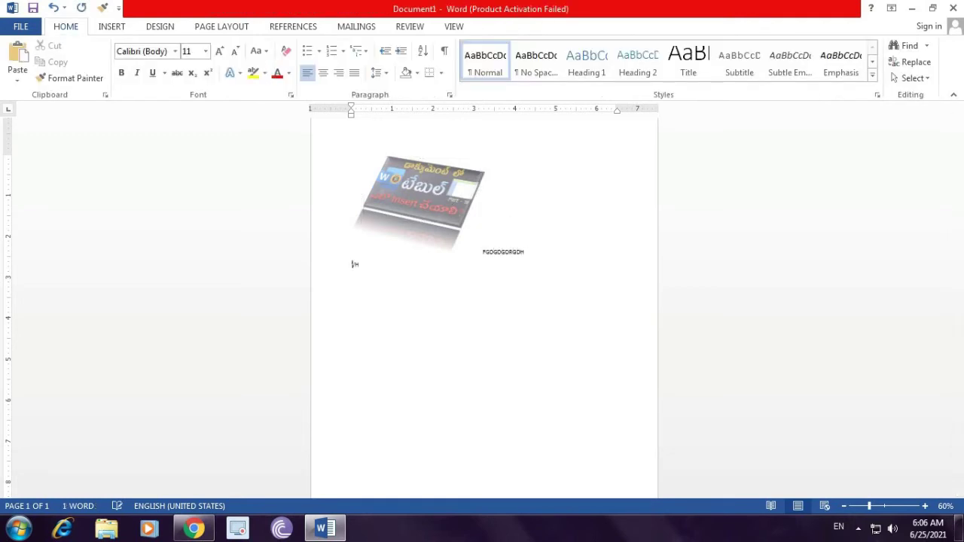
text(VHMHGMKJH)
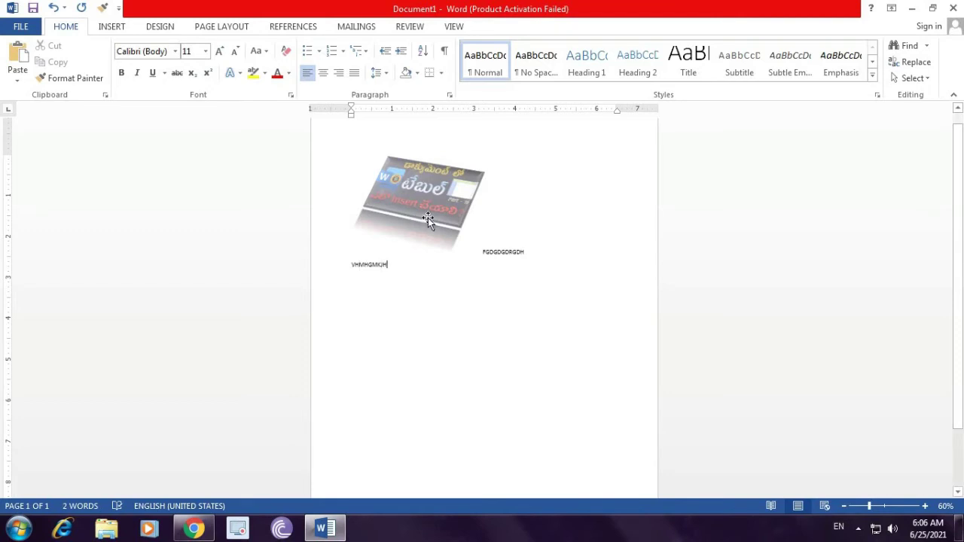
Step: Set the picture's text wrapping to Through
click(429, 206)
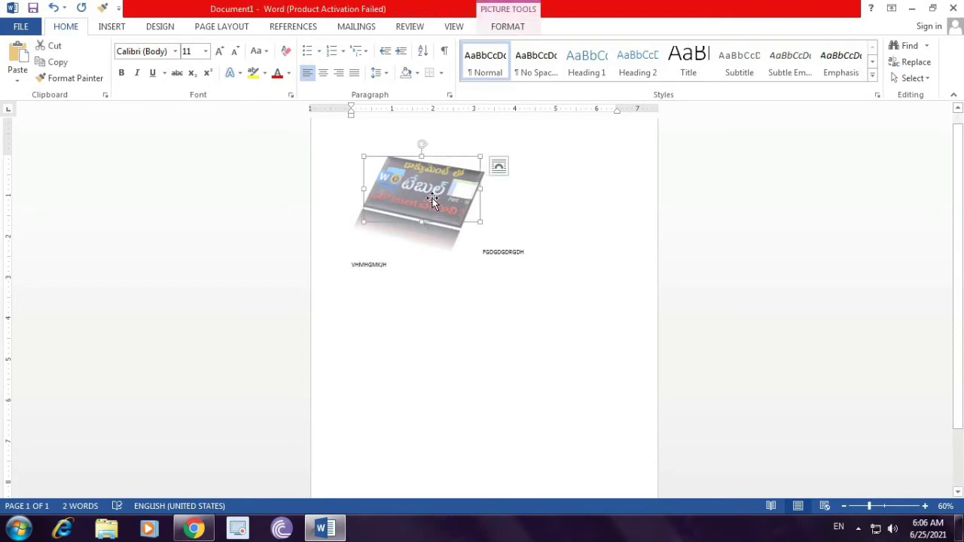
click(512, 28)
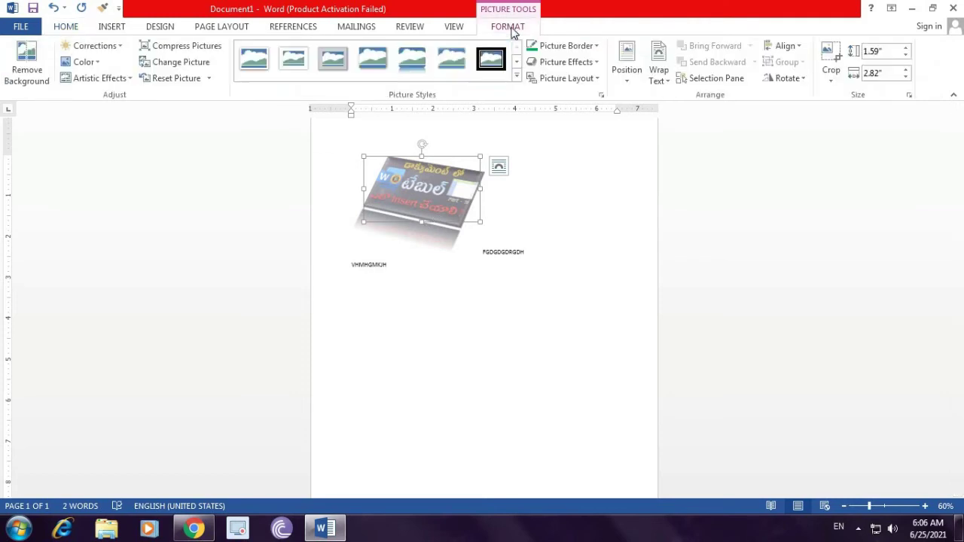
click(659, 75)
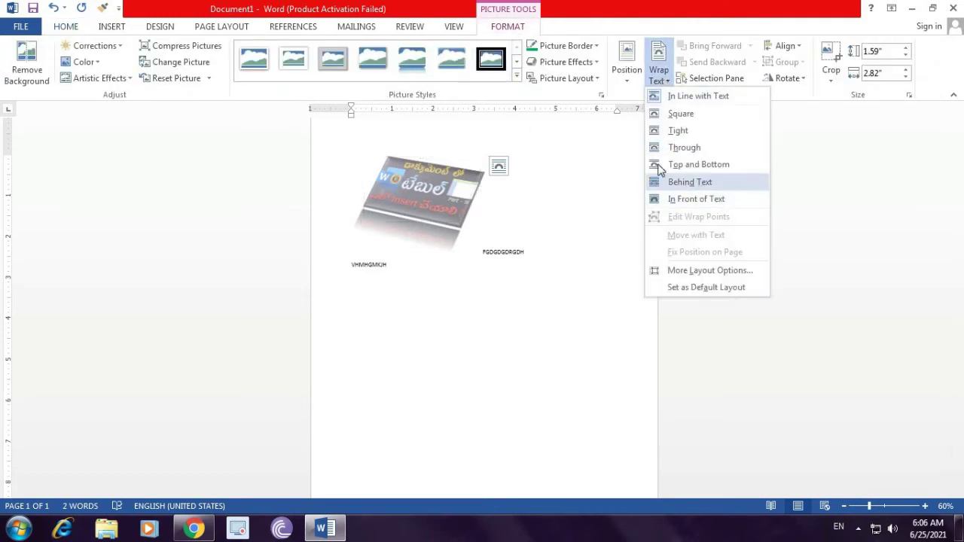
click(701, 151)
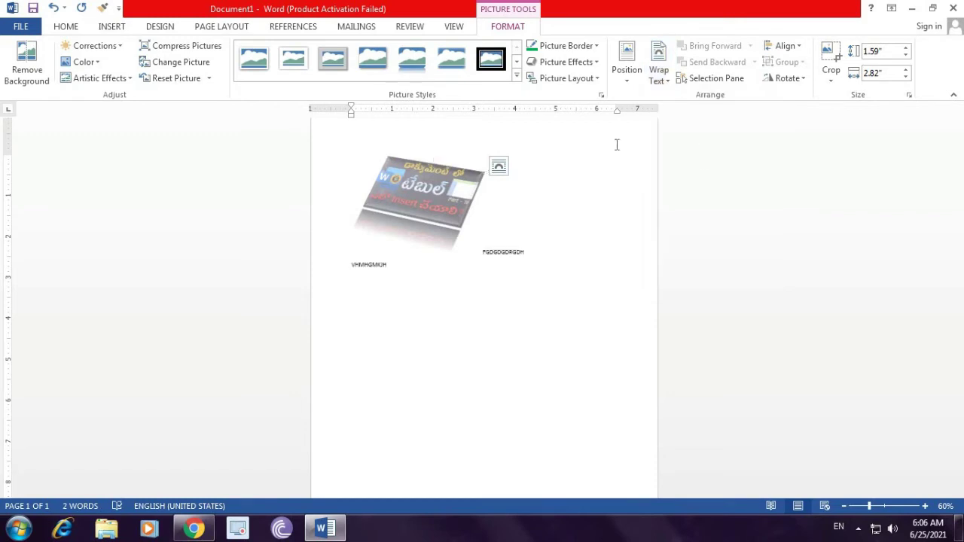
Step: Type lines XFVFXGDFGDF, BFBDFDFBH, GBCBHFGH and GHCTFGHFH beside the picture
click(527, 181)
text(XFVFXGDFGDF)
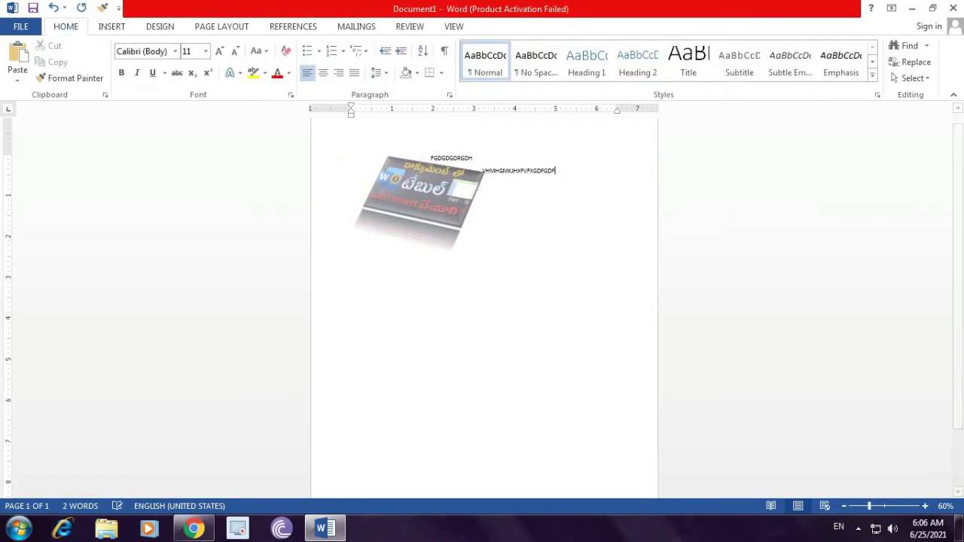
key(Return)
text(BFBDFDFBH)
key(Return)
text(GBCBHFGH)
key(Return)
text(GHCTFGHFH)
key(Return)
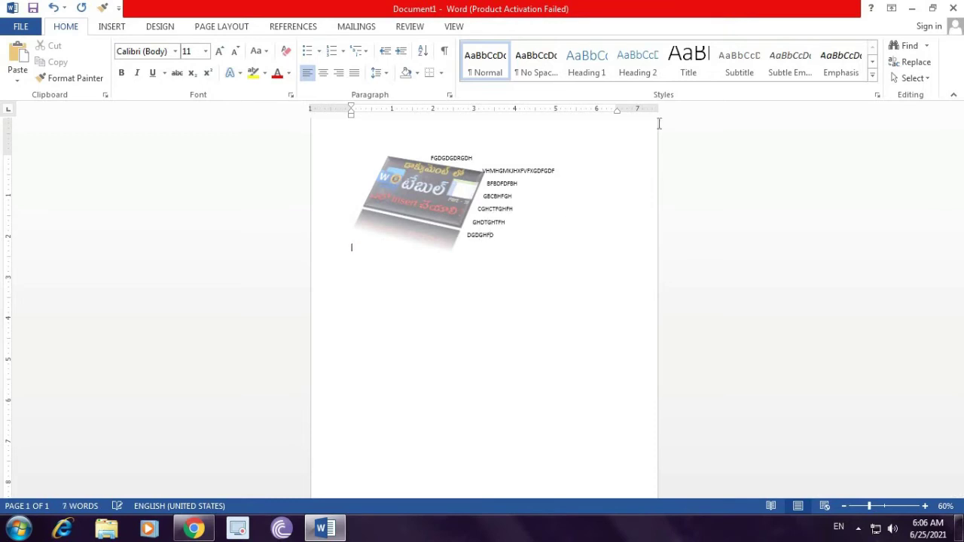
click(402, 189)
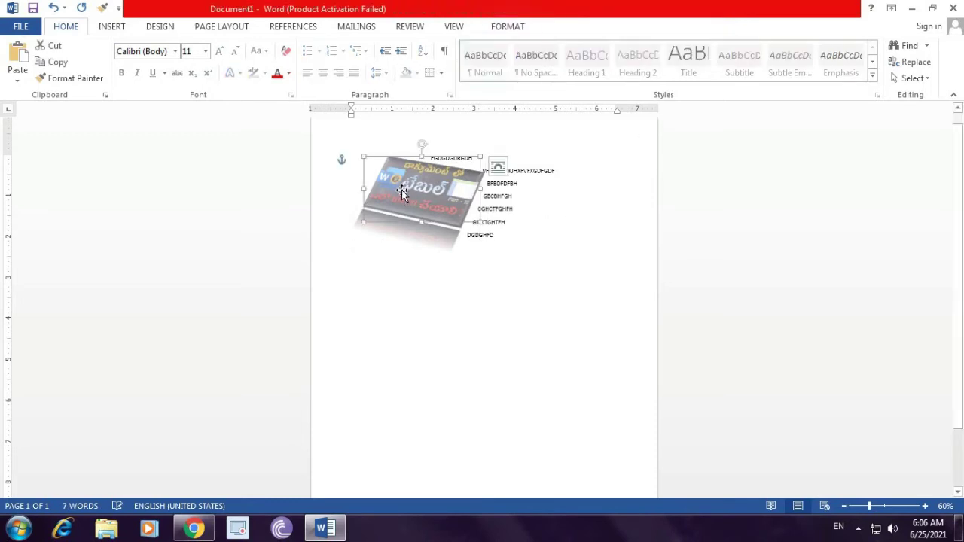
Step: Try Behind Text and then In Front of Text wrapping on the picture
click(516, 28)
click(658, 76)
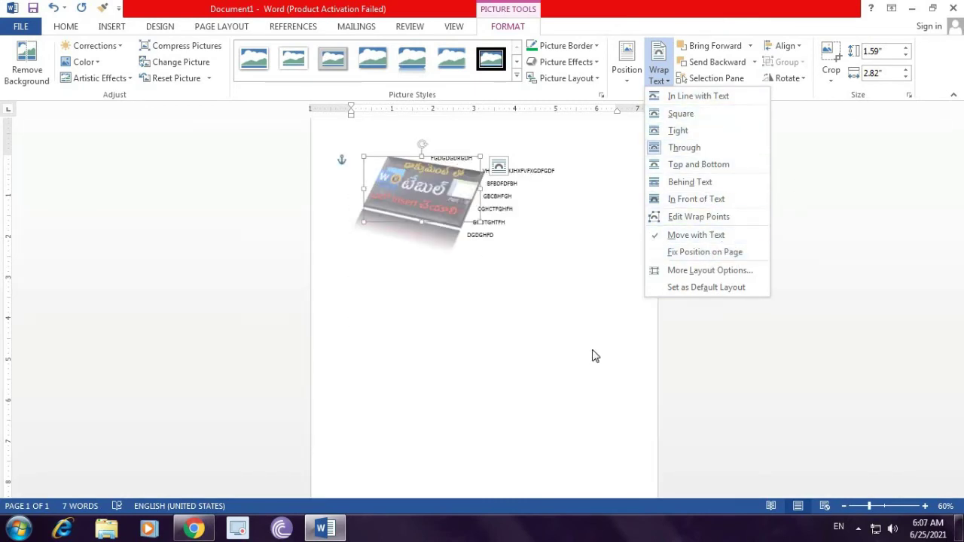
click(700, 182)
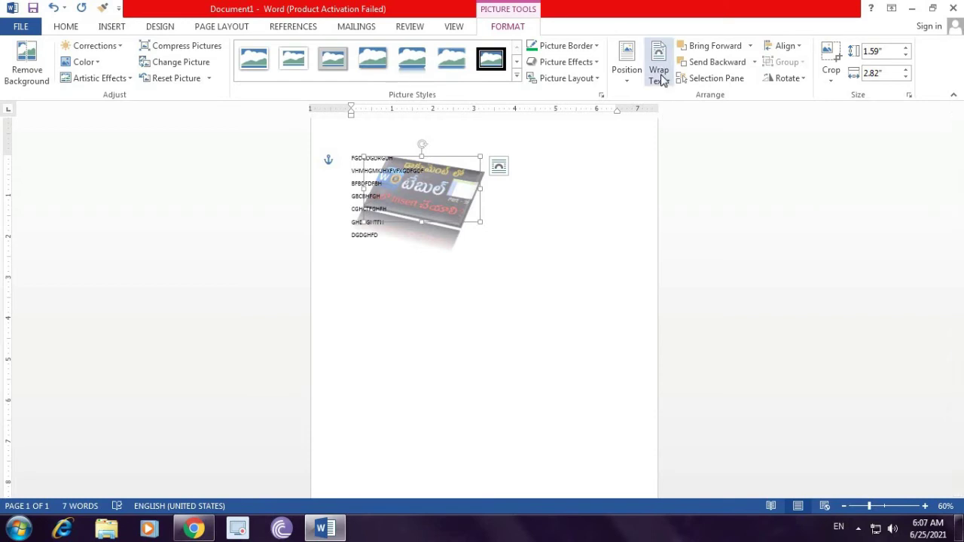
click(660, 71)
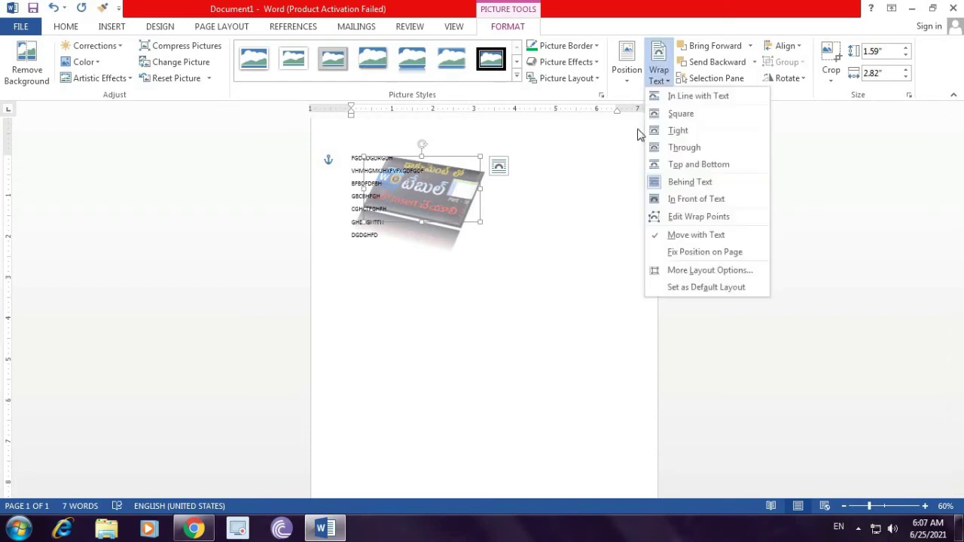
click(694, 201)
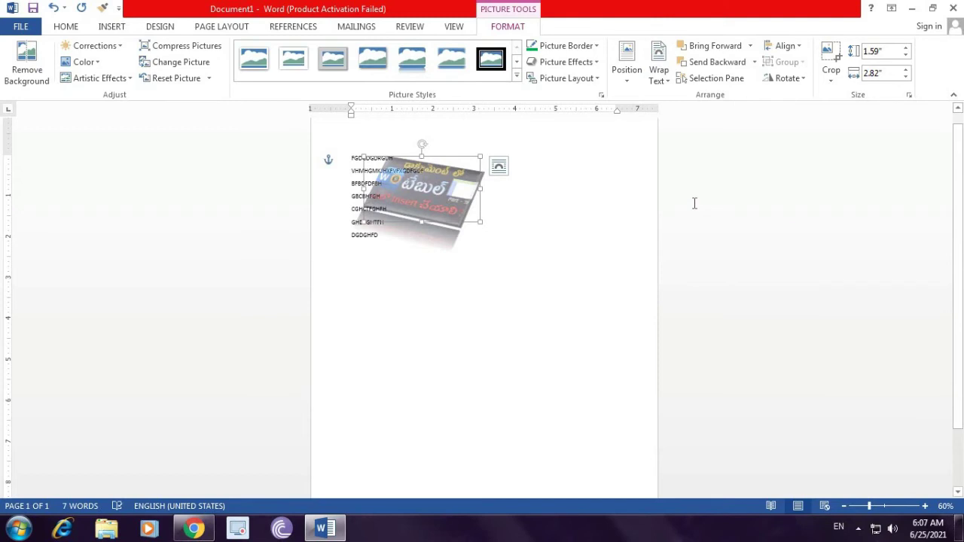
Step: Move the picture back to the top and set Top and Bottom wrapping
drag(444, 200, 420, 266)
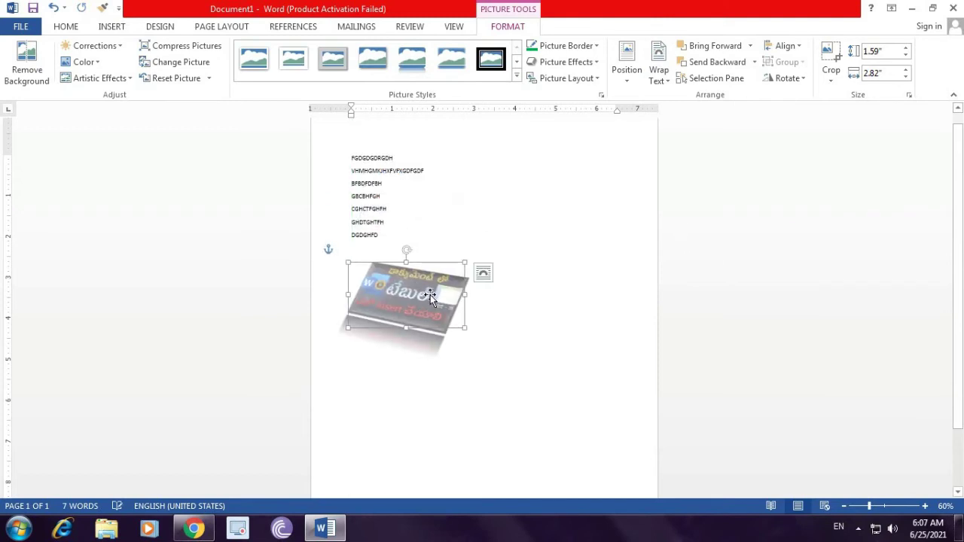
drag(400, 184, 394, 120)
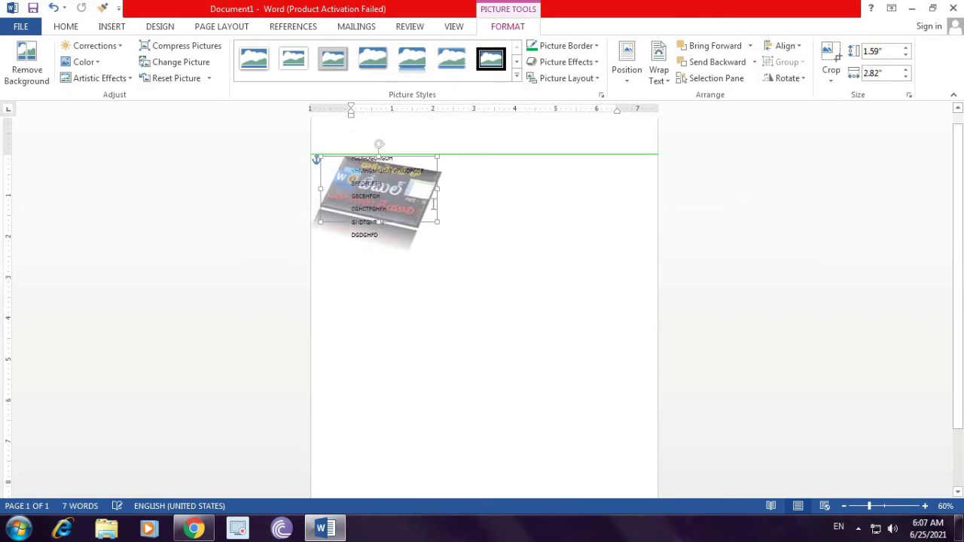
click(657, 79)
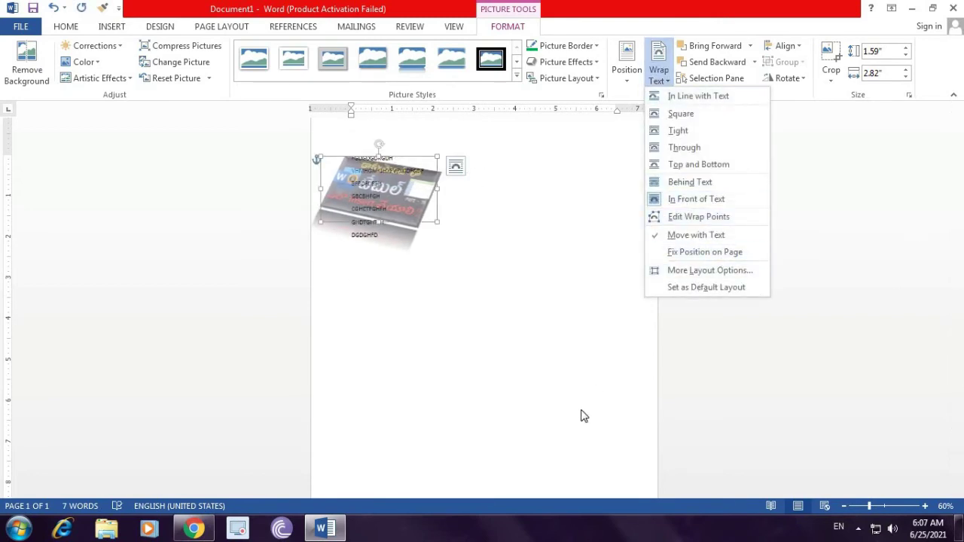
click(682, 163)
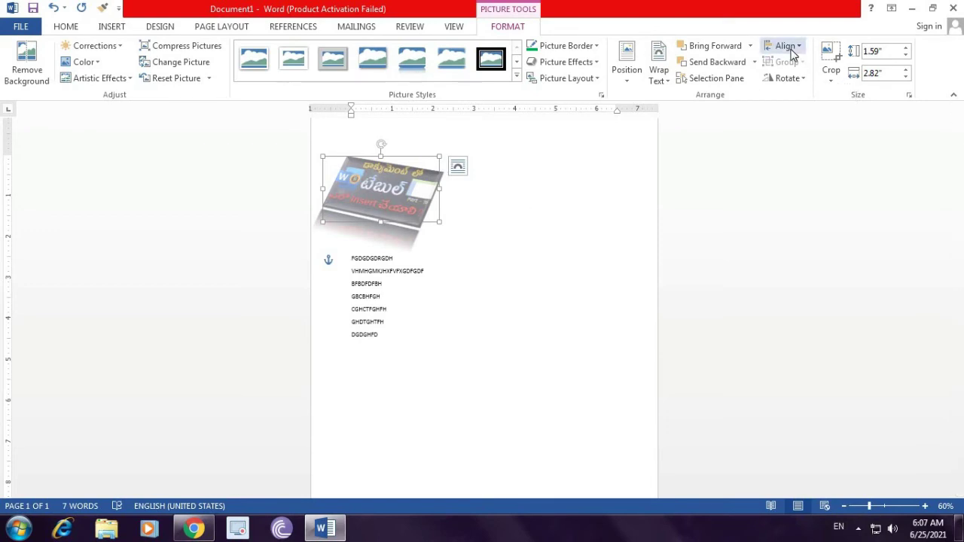
Step: Align the picture to the left margin, then centre it horizontally
click(793, 54)
click(564, 201)
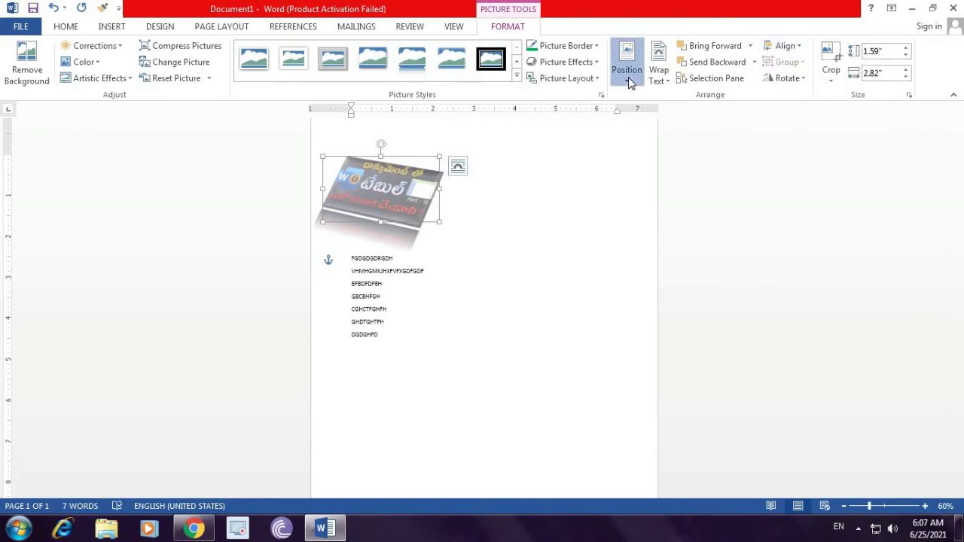
click(630, 81)
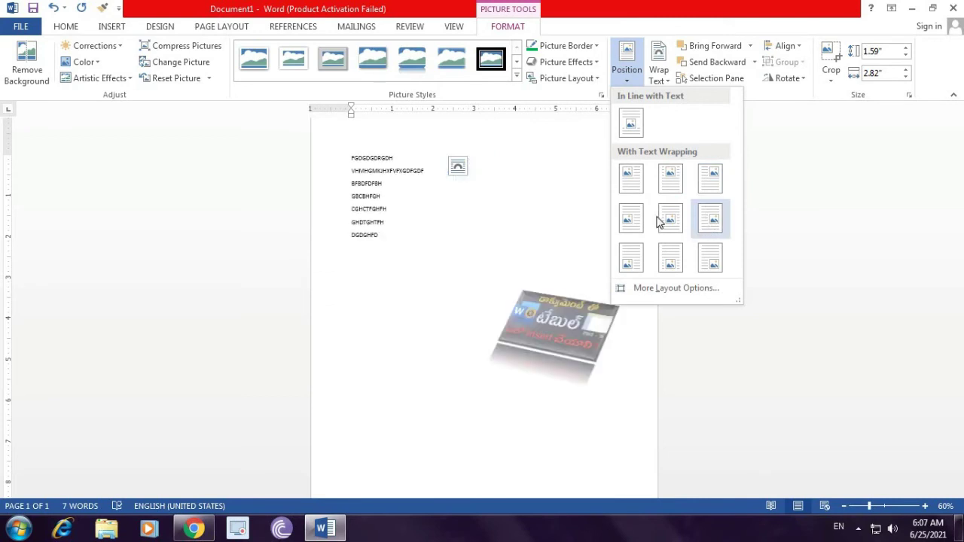
key(Escape)
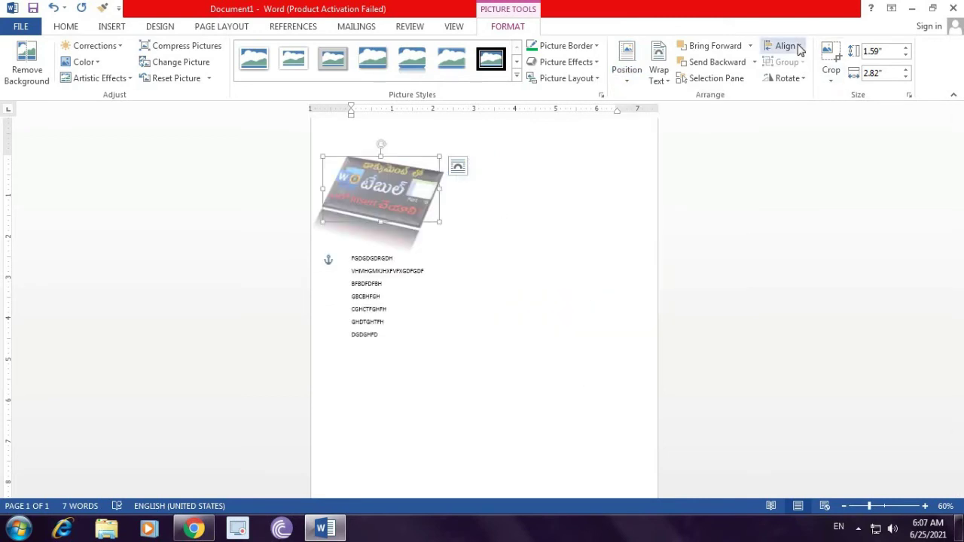
click(800, 50)
click(770, 65)
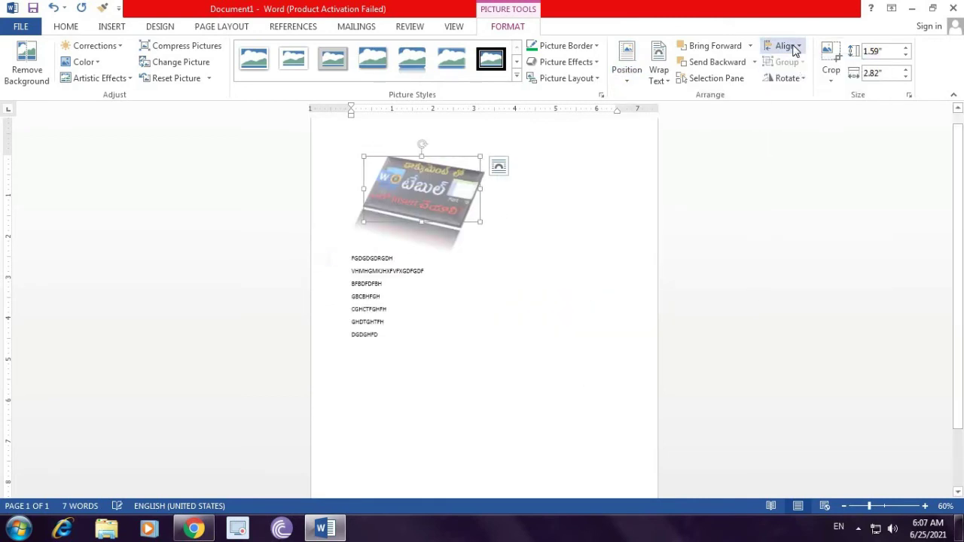
click(797, 47)
click(794, 80)
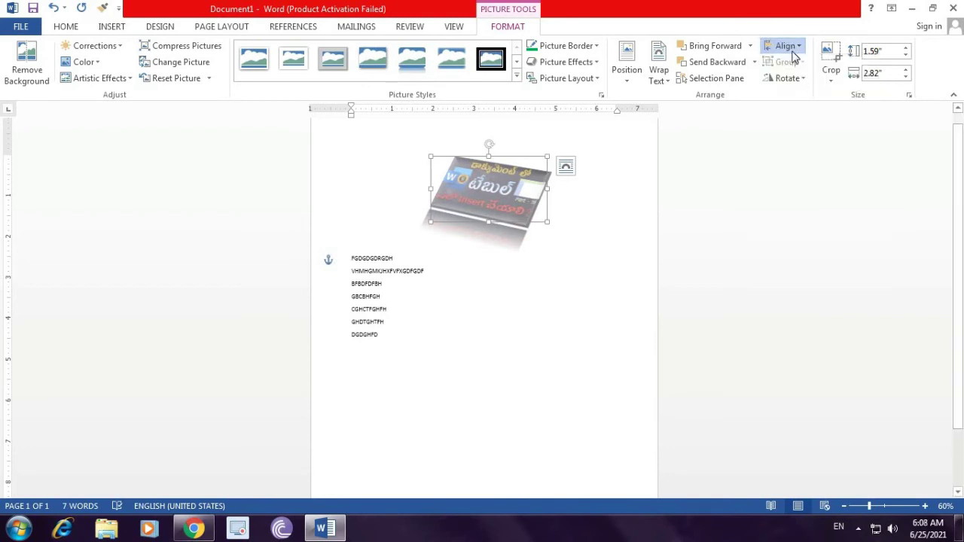
Step: Align the picture to the top, then to the bottom of the page
click(794, 57)
click(809, 117)
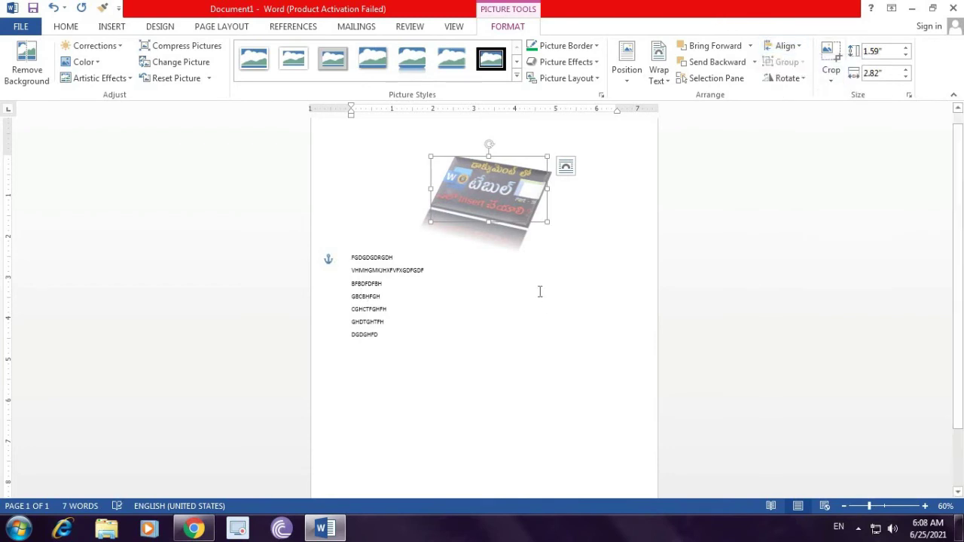
click(787, 47)
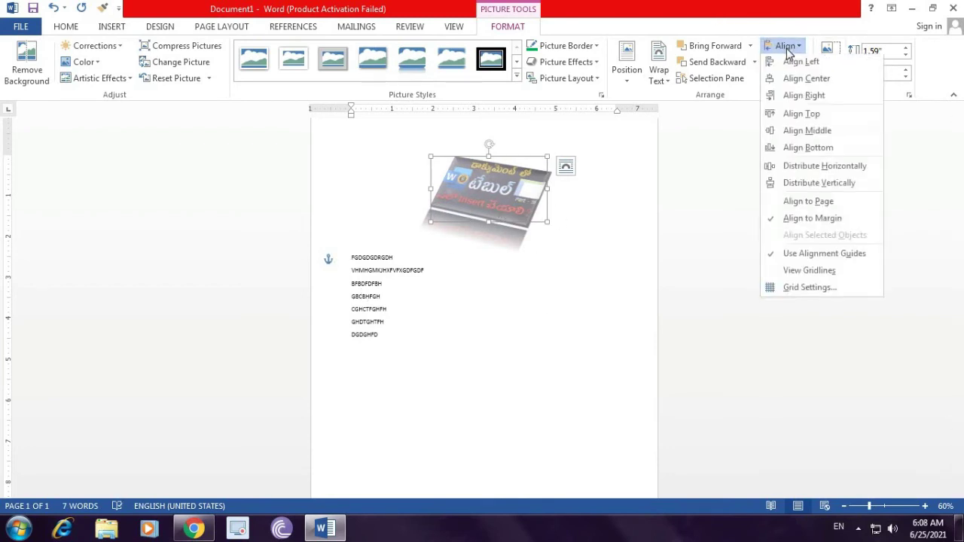
click(813, 150)
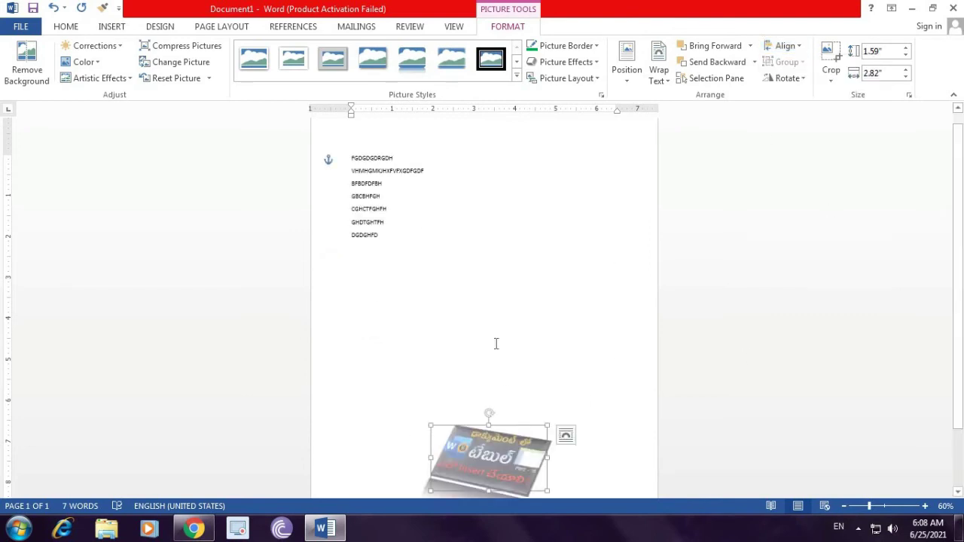
scroll(497, 343, down, 2)
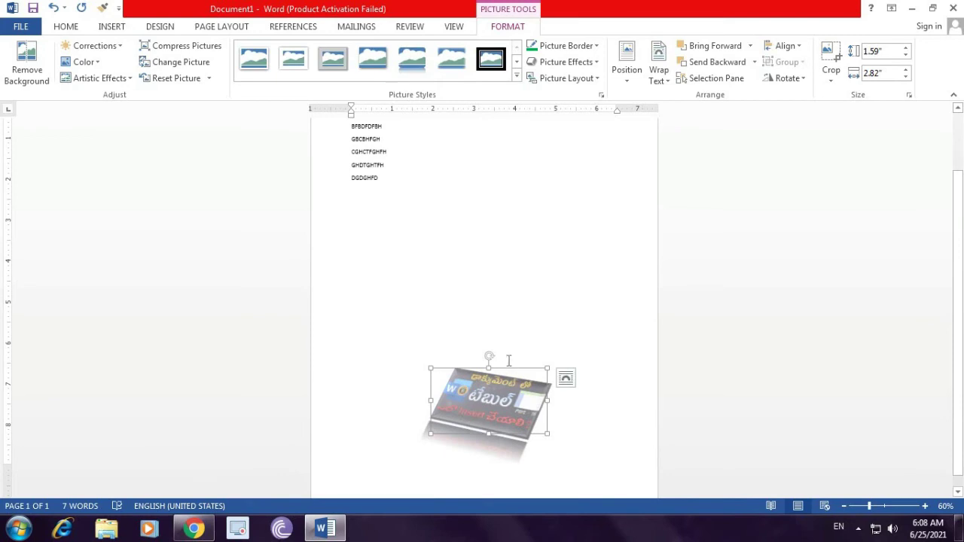
Step: Enlarge the picture, try rotating it right, then return it to landscape
drag(548, 368, 588, 319)
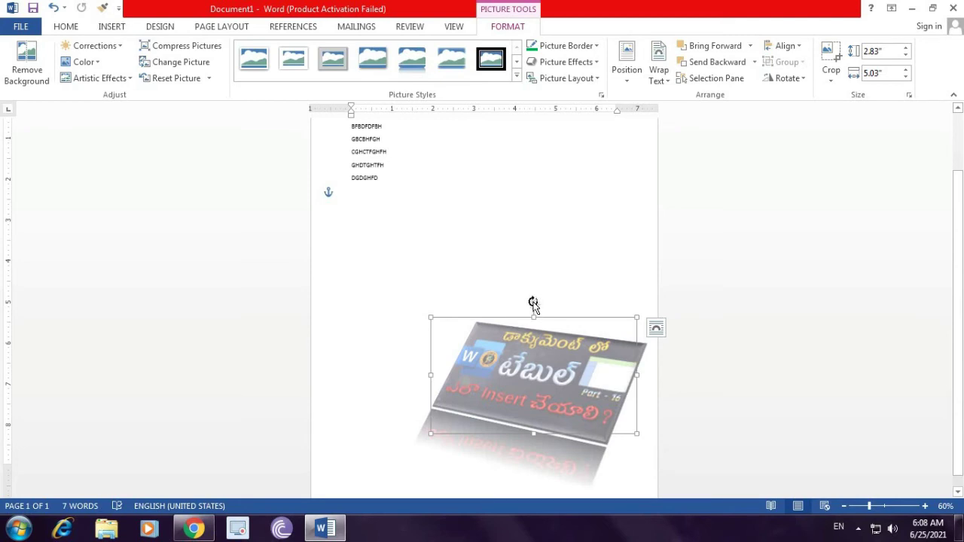
click(797, 85)
click(803, 96)
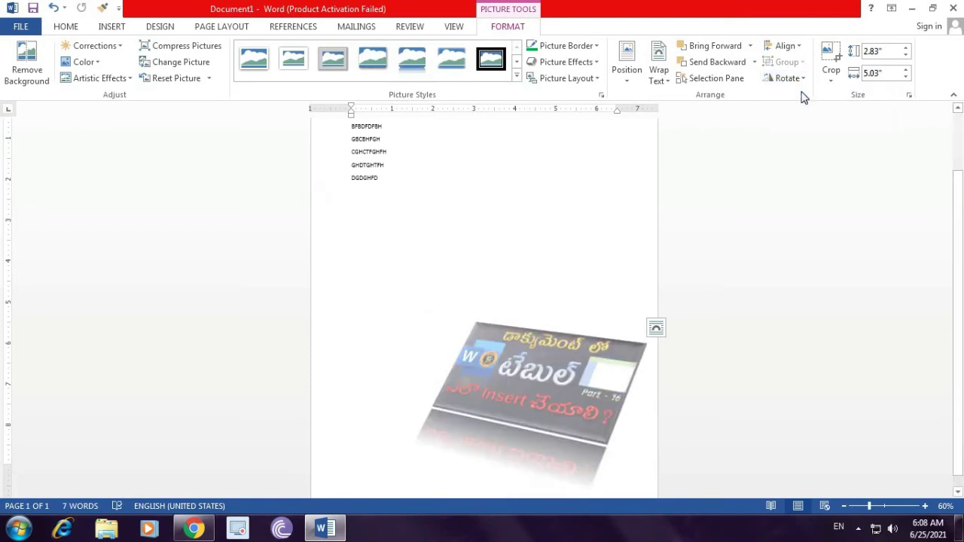
click(796, 80)
click(769, 112)
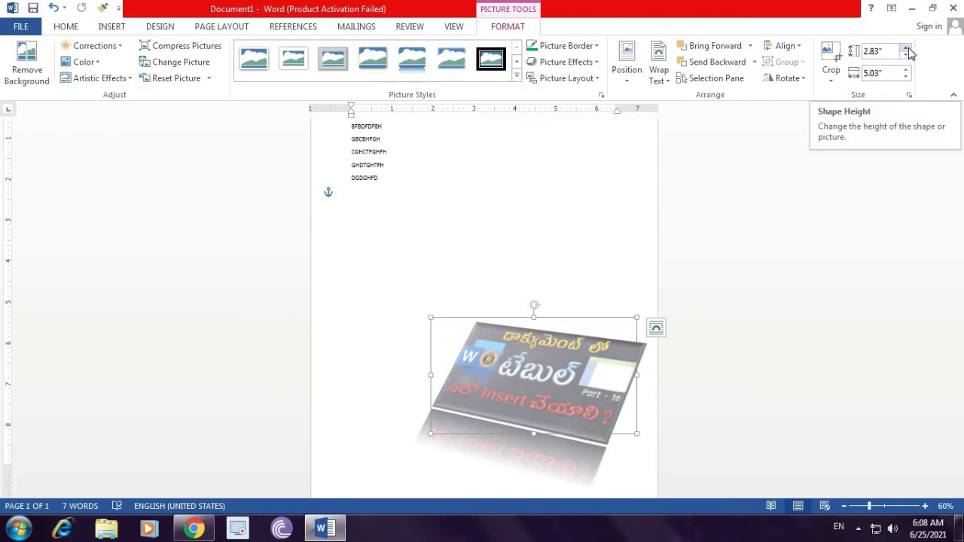
Step: Set the picture to 5" wide and place it just below the text lines
click(907, 48)
click(906, 48)
click(906, 48)
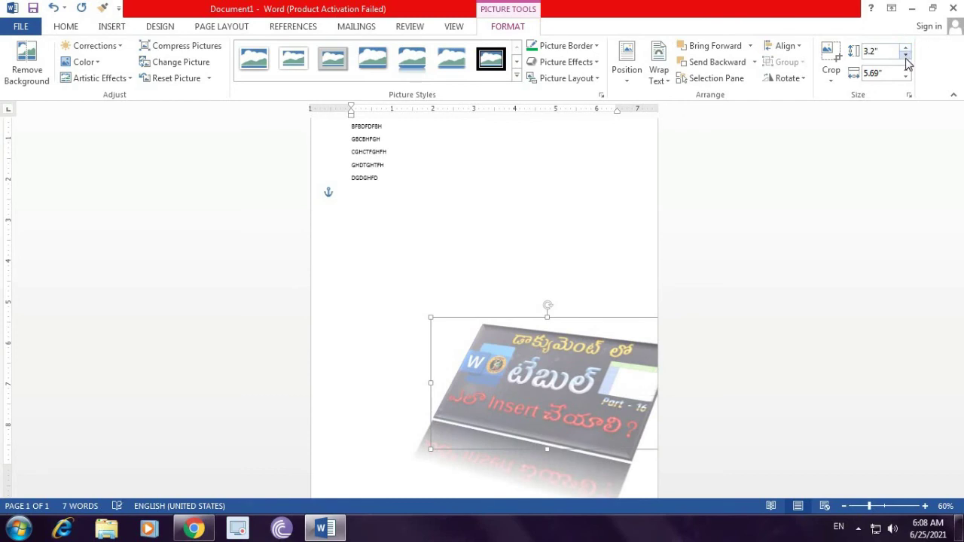
click(906, 57)
click(906, 56)
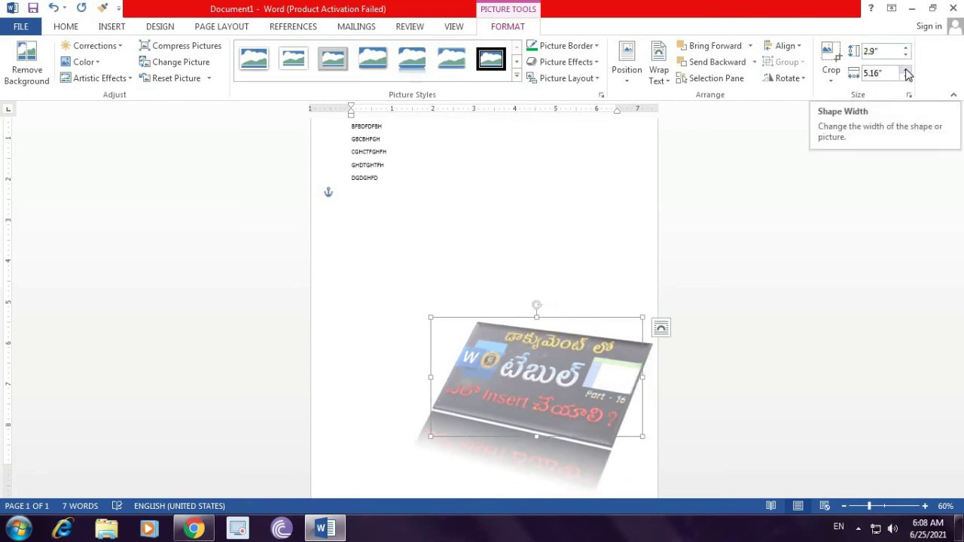
click(907, 69)
click(906, 69)
click(906, 69)
click(906, 69)
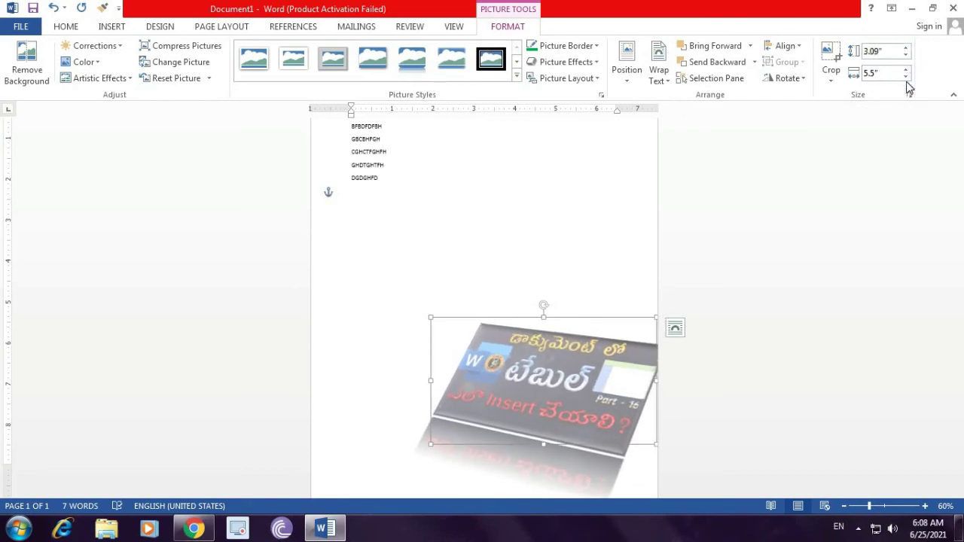
click(907, 78)
click(907, 78)
click(907, 78)
click(907, 78)
click(908, 78)
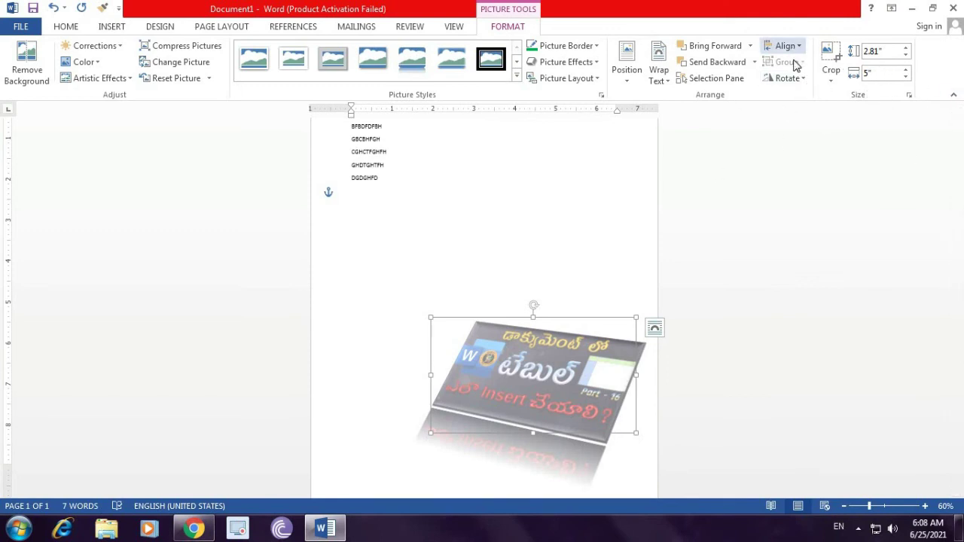
drag(529, 375, 488, 298)
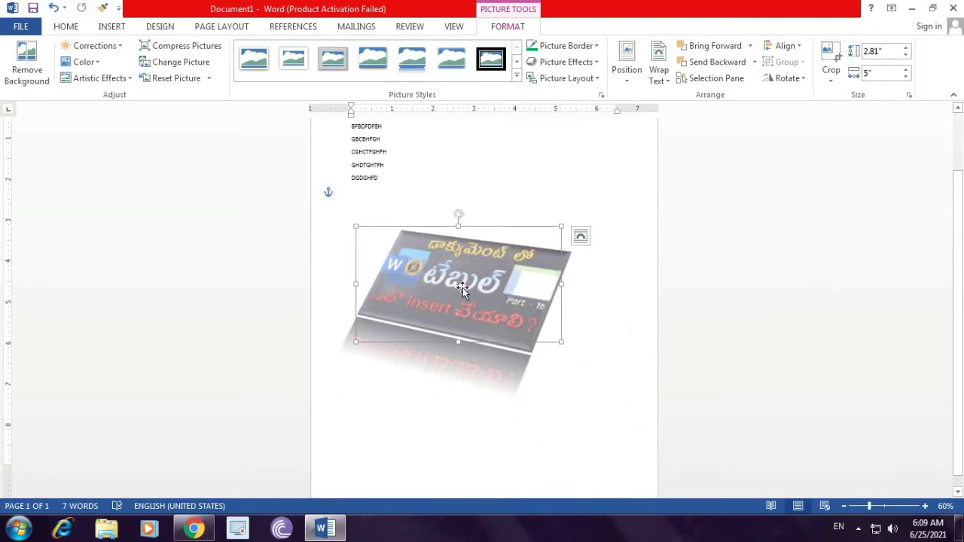
mouse_move(456, 285)
mouse_down()
mouse_move(527, 246)
mouse_move(524, 288)
mouse_up()
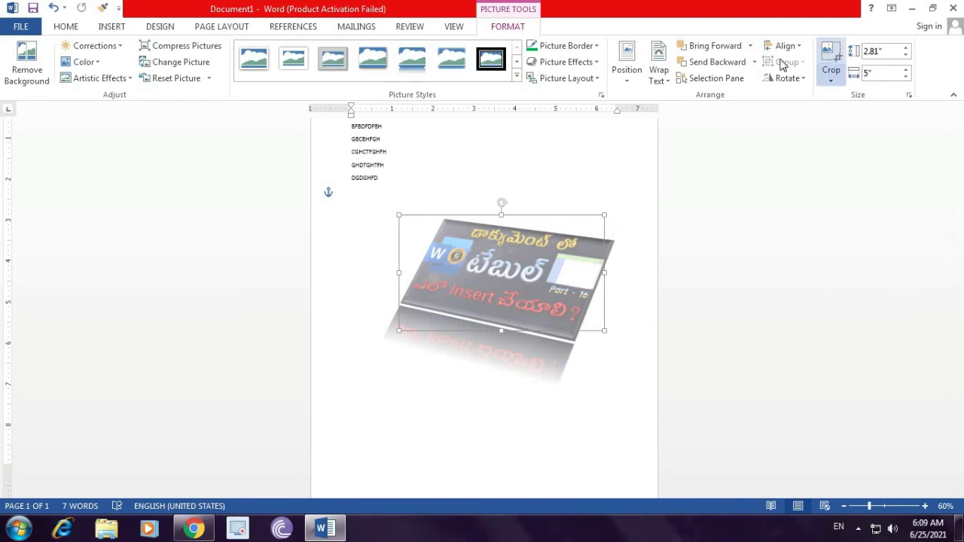
Step: Crop all four edges down to the Telugu word, leaving 1.05" by 2.28"
click(831, 56)
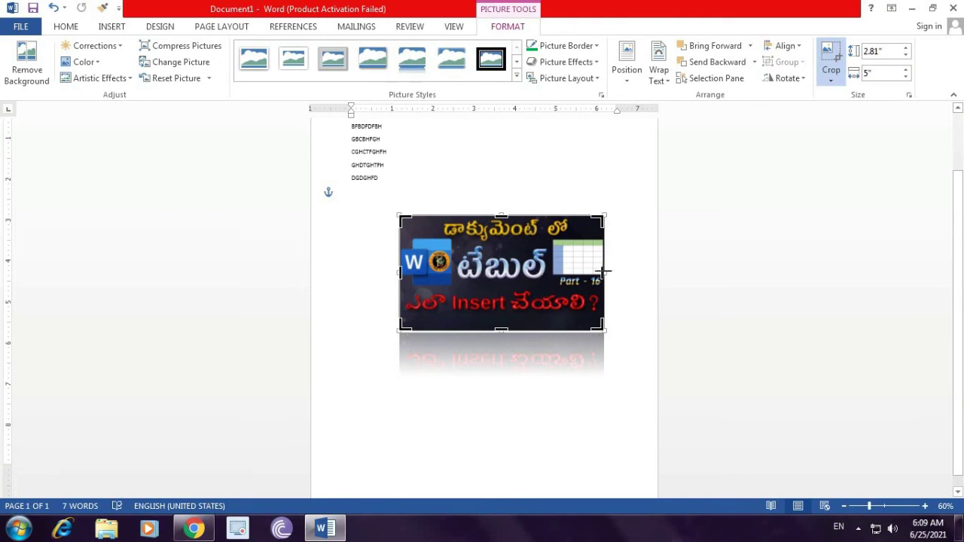
drag(606, 271, 549, 276)
drag(474, 330, 482, 286)
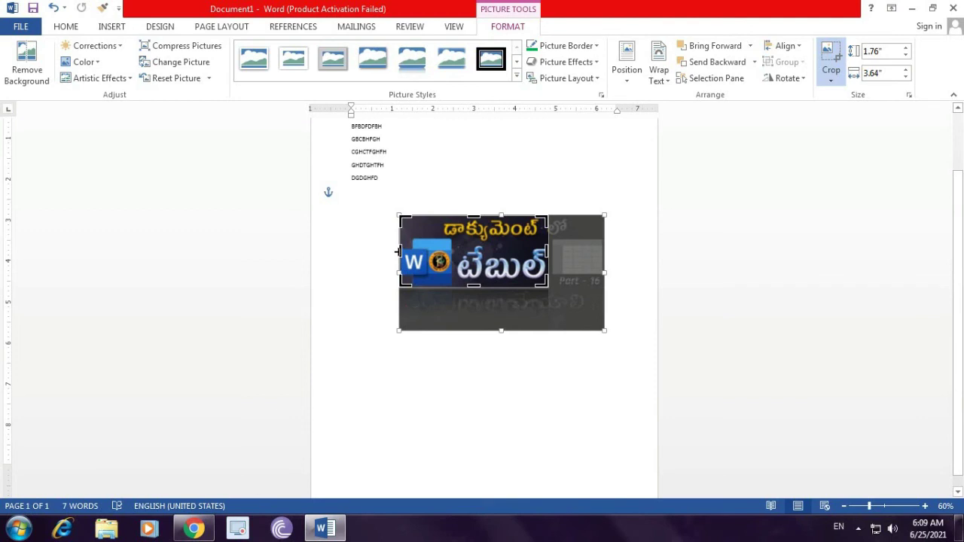
drag(398, 252, 456, 251)
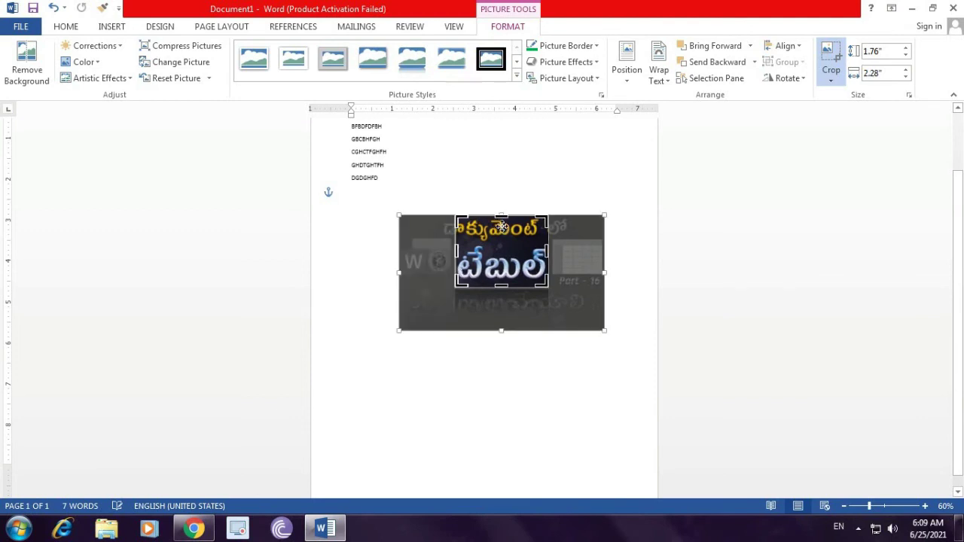
drag(501, 217, 501, 246)
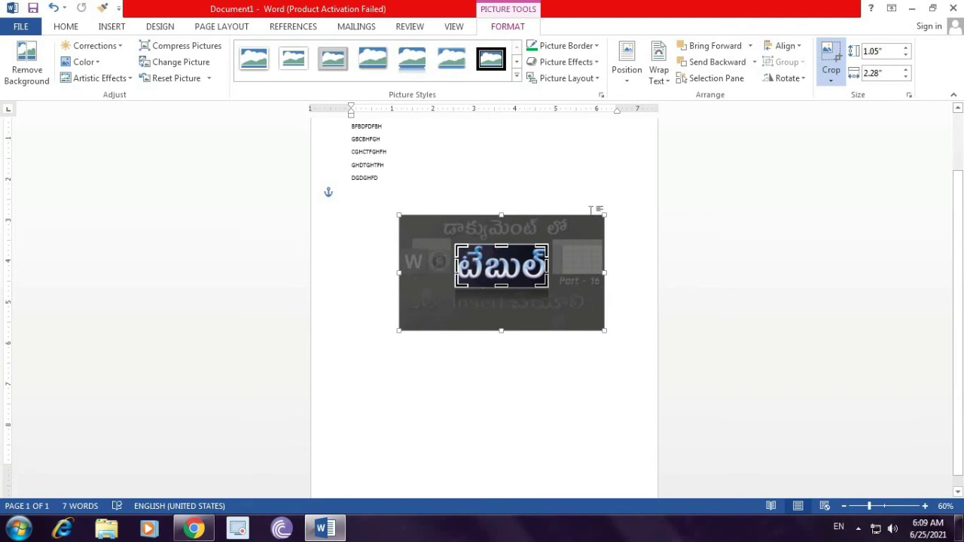
click(831, 57)
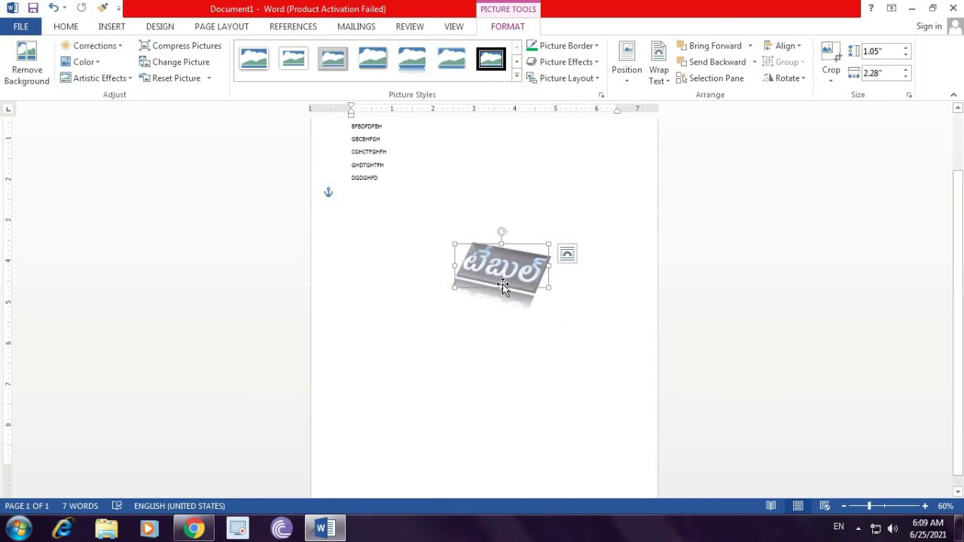
Step: Enlarge the cropped word picture to 3.6" by 7.8" and deselect it
drag(550, 287, 648, 399)
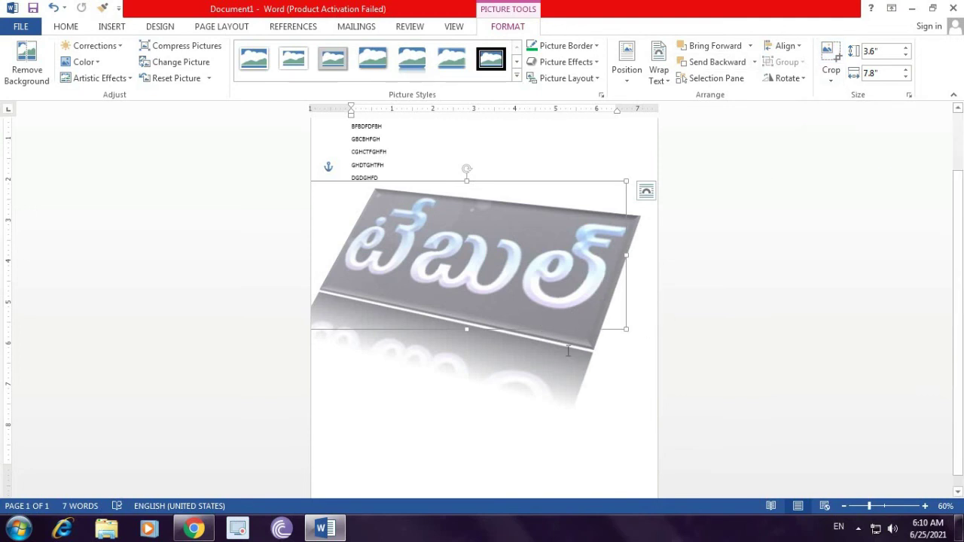
click(604, 393)
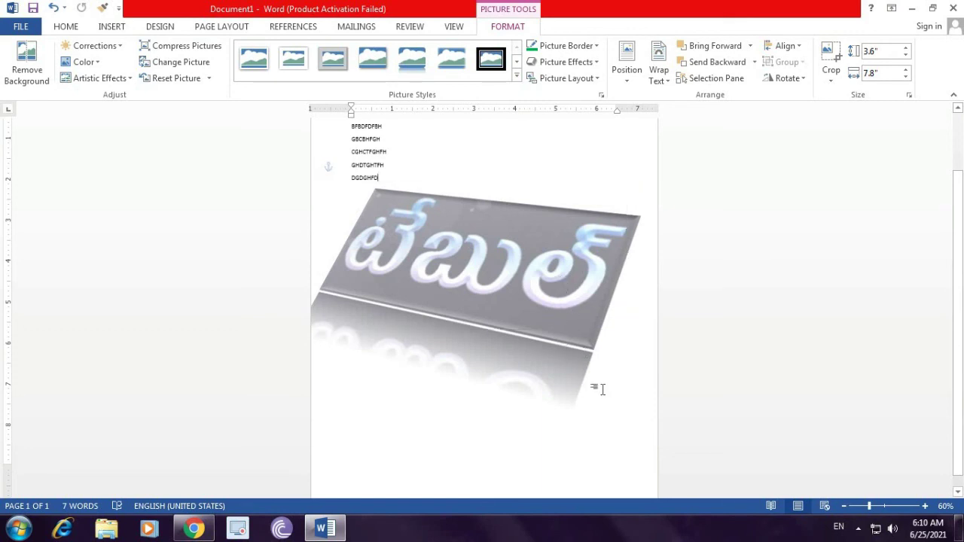
scroll(598, 386, up, 2)
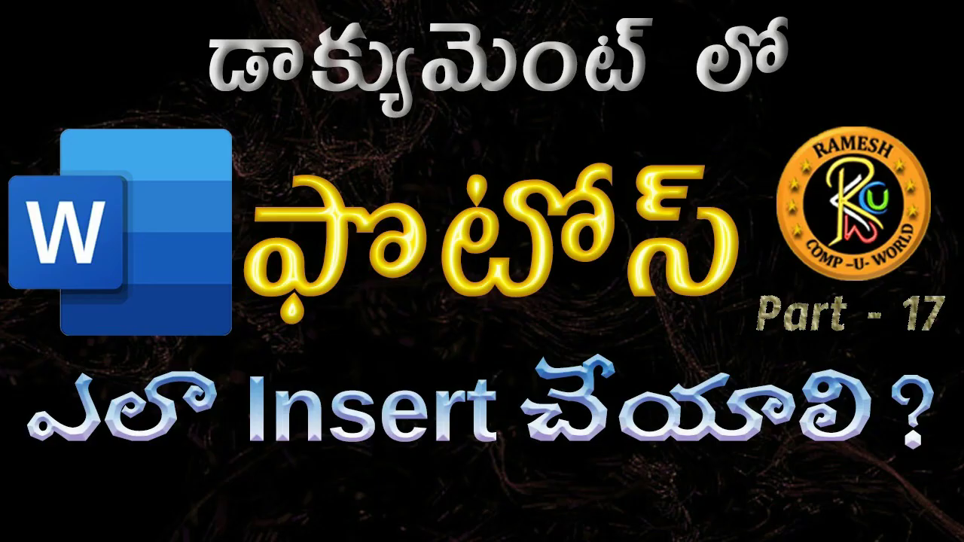